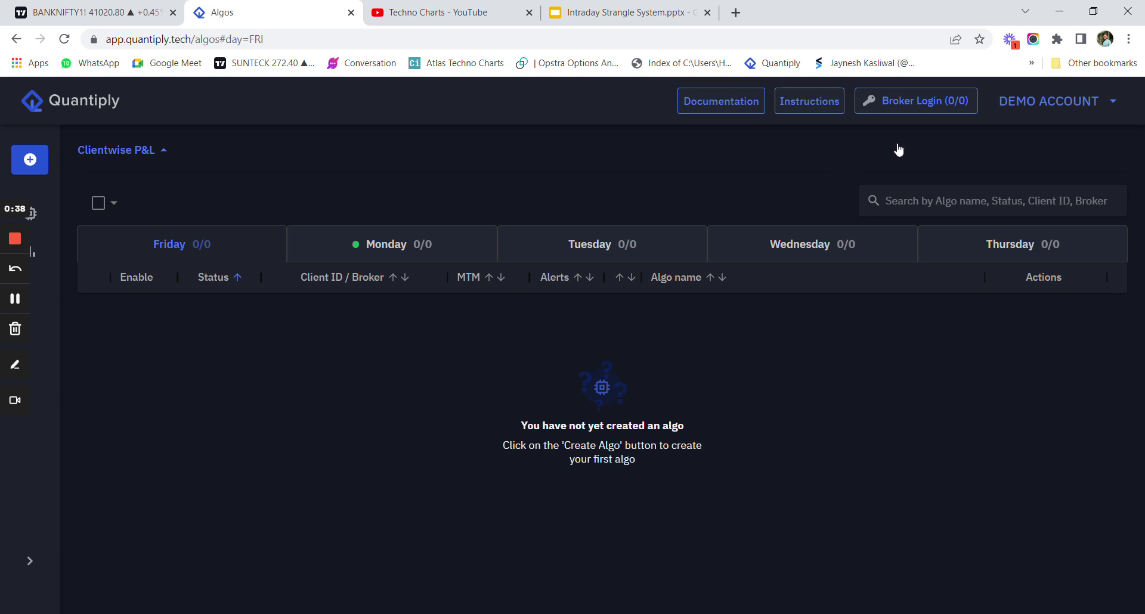
# - From My Account, start a new address and fill both address lines with placeholder text
pyautogui.click(1073, 119)
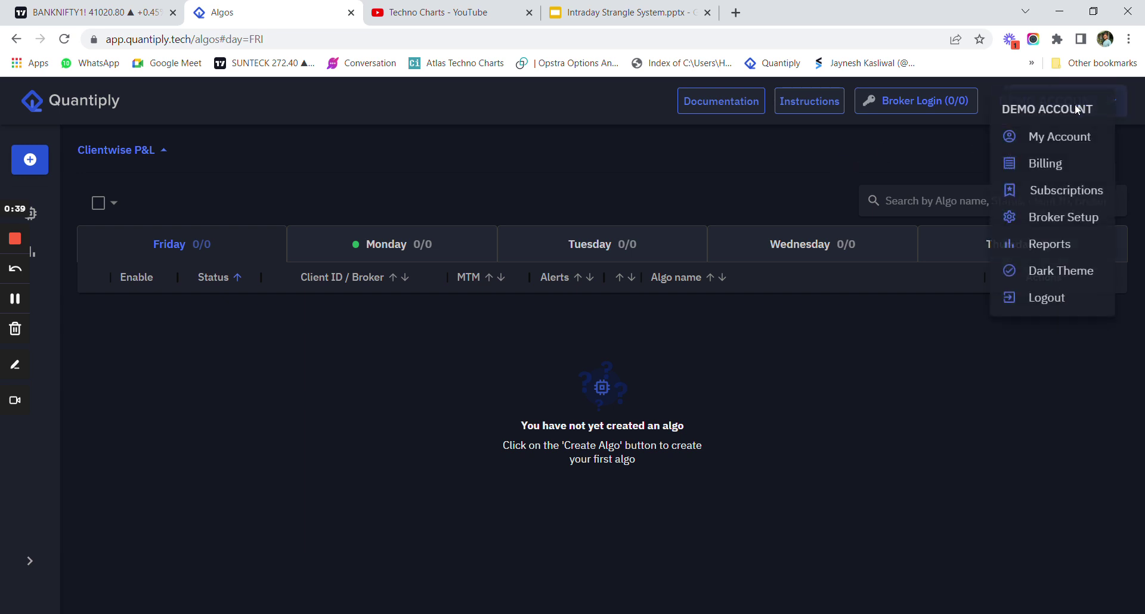
pyautogui.click(1063, 138)
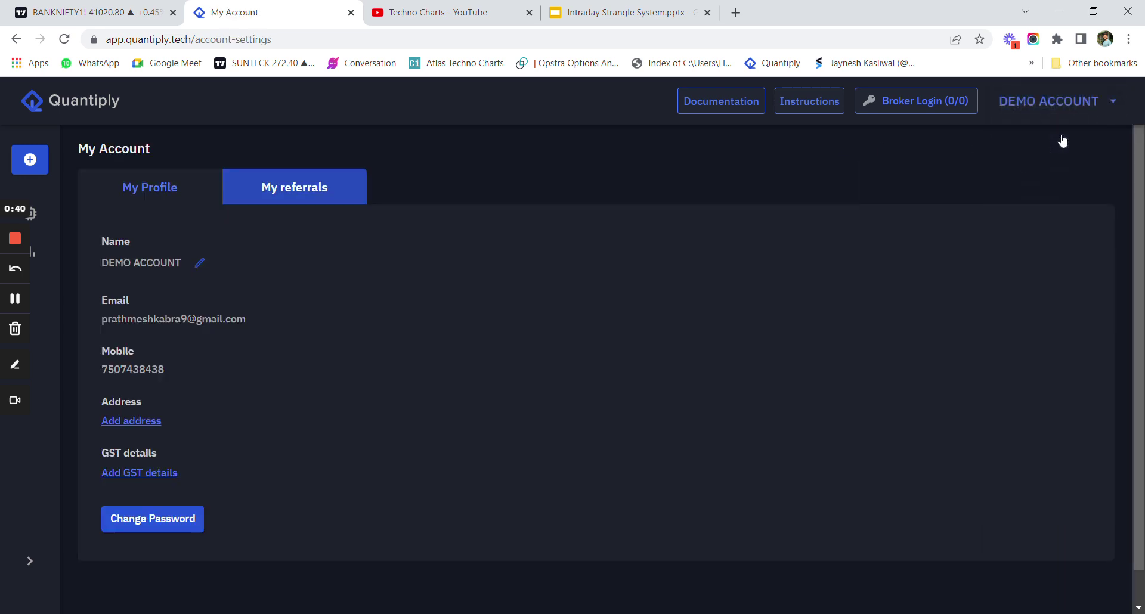
pyautogui.click(141, 421)
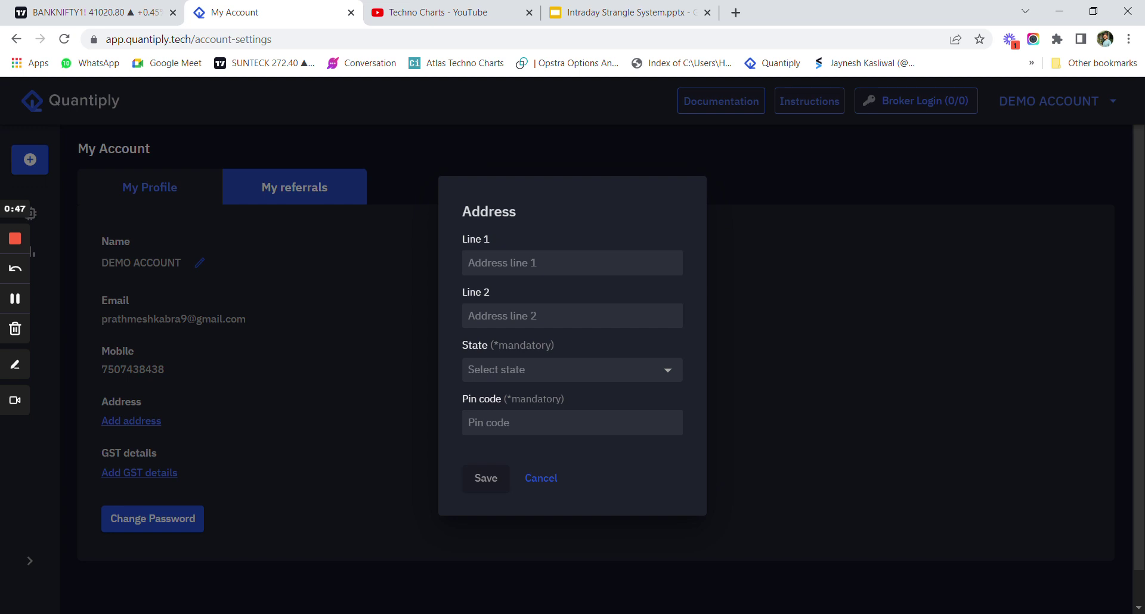
pyautogui.click(553, 263)
pyautogui.write('xxx')
pyautogui.press('Tab')
pyautogui.write('xxx')
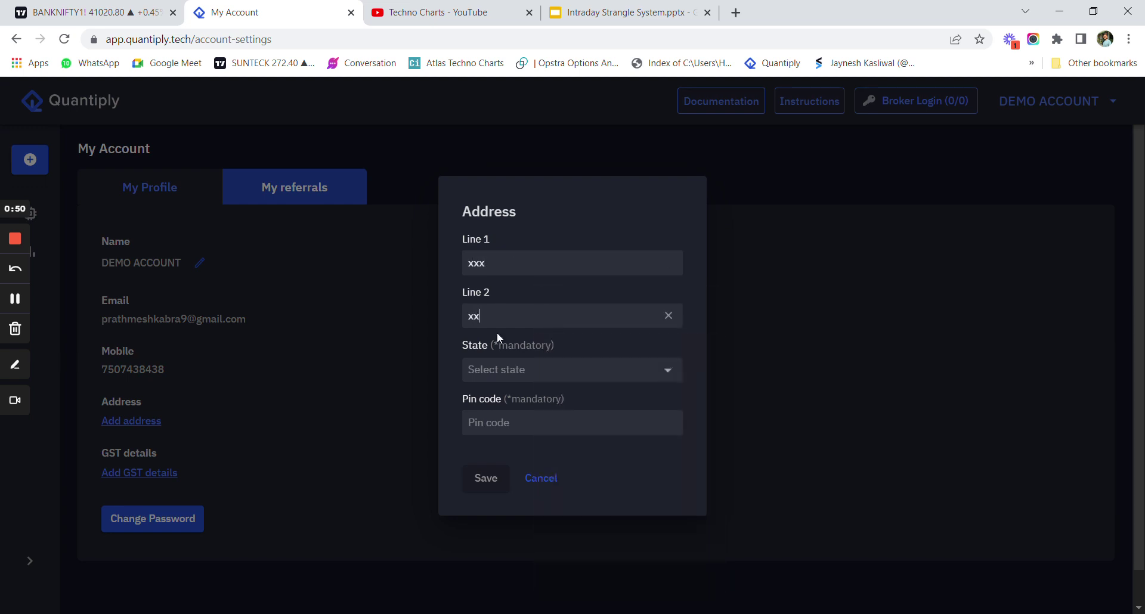
# - Choose Andhra Pradesh (old) as the state, fill the pin code from a suggestion, and save
pyautogui.click(499, 370)
pyautogui.click(513, 427)
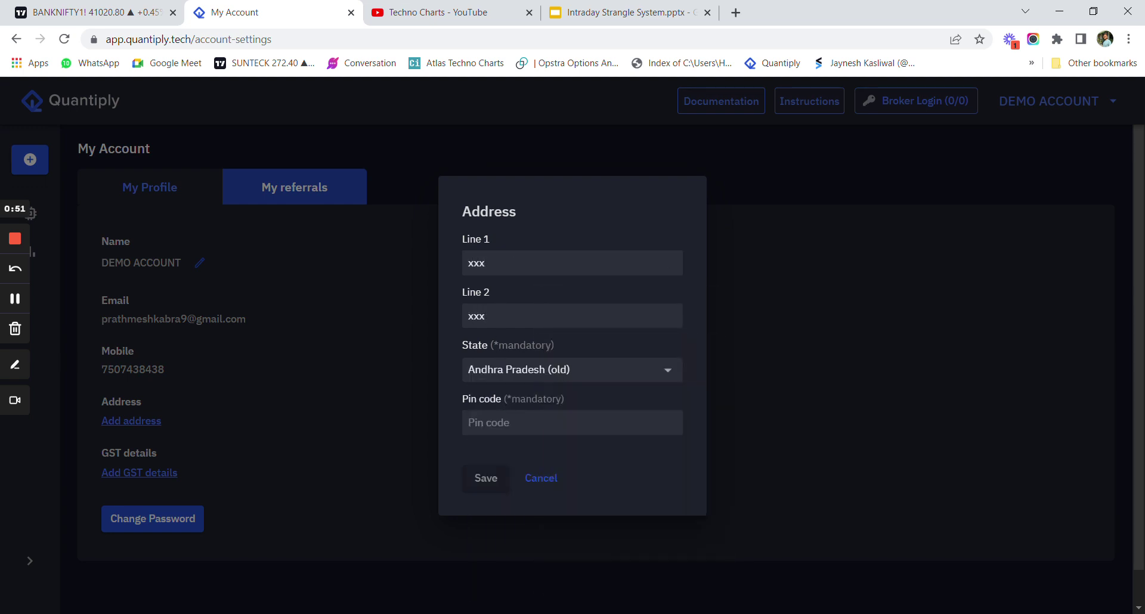
pyautogui.click(555, 423)
pyautogui.click(613, 309)
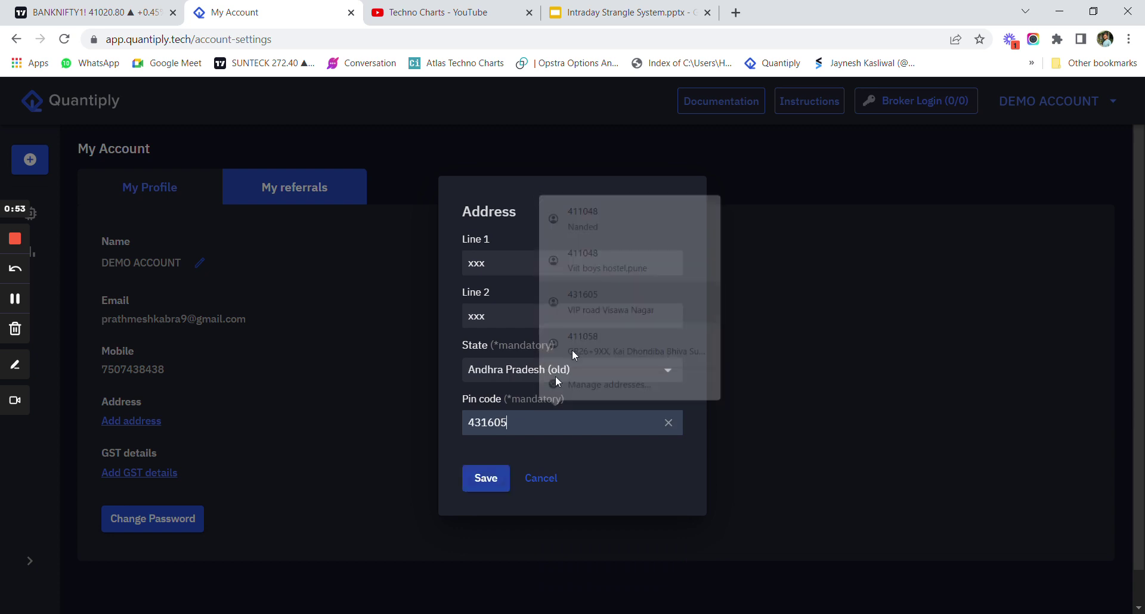
pyautogui.click(485, 484)
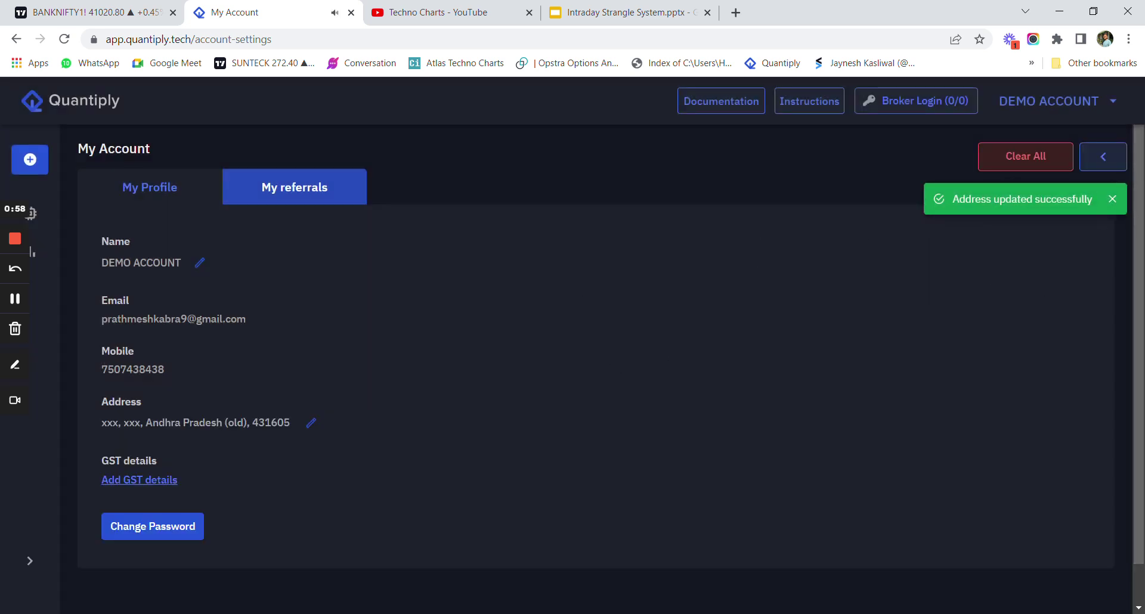
pyautogui.click(1062, 102)
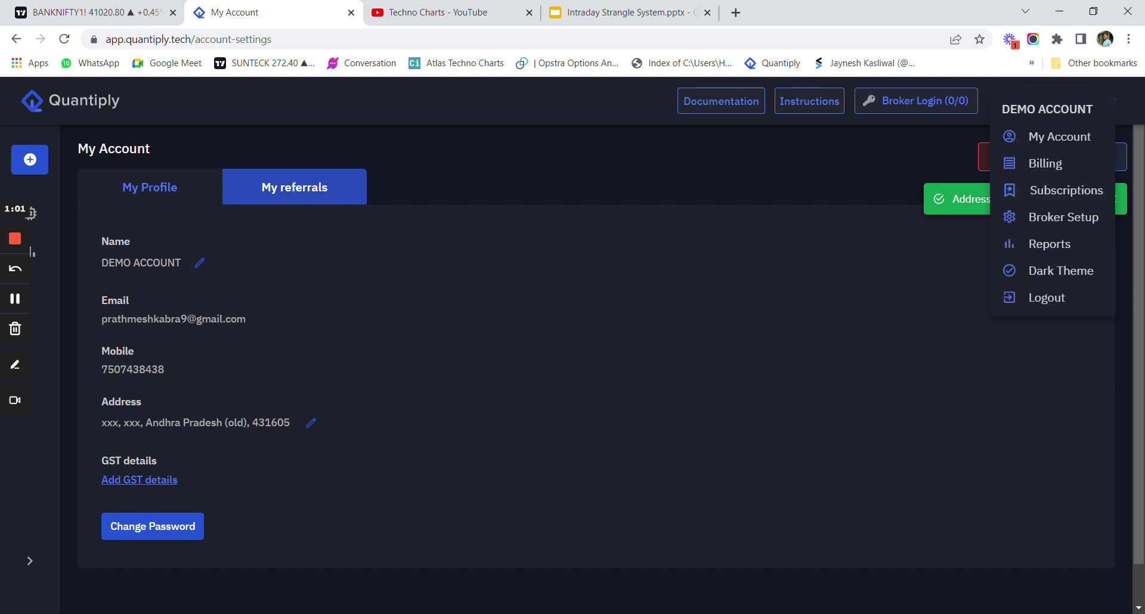
# - Enter 2000 as the Billing credit amount, start Buy Credits, then close the Razorpay checkout unpaid
pyautogui.click(1040, 167)
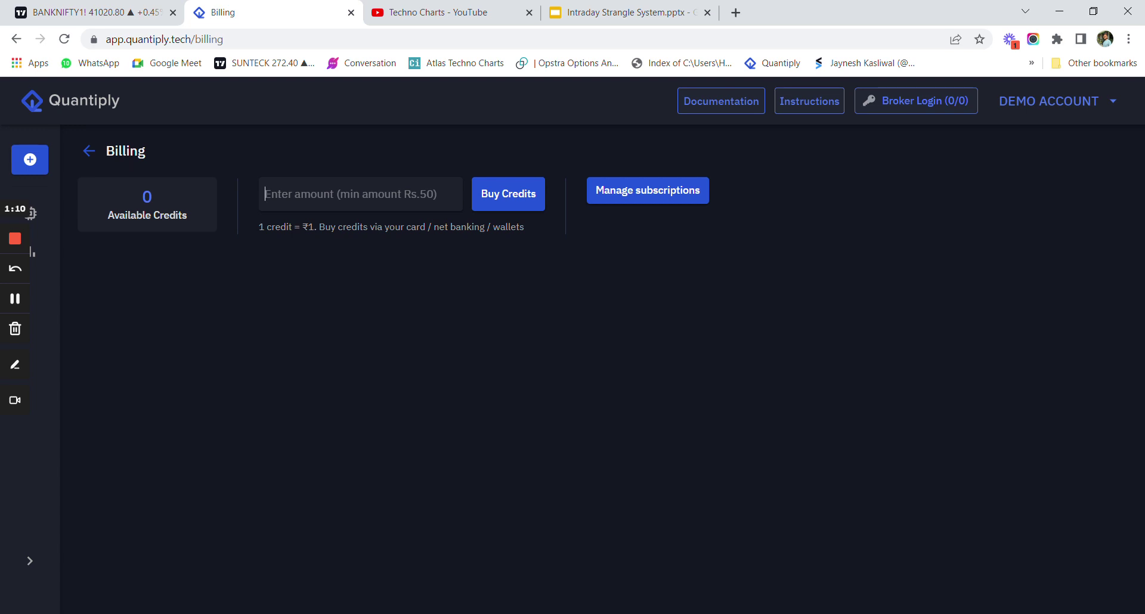
pyautogui.write('2000')
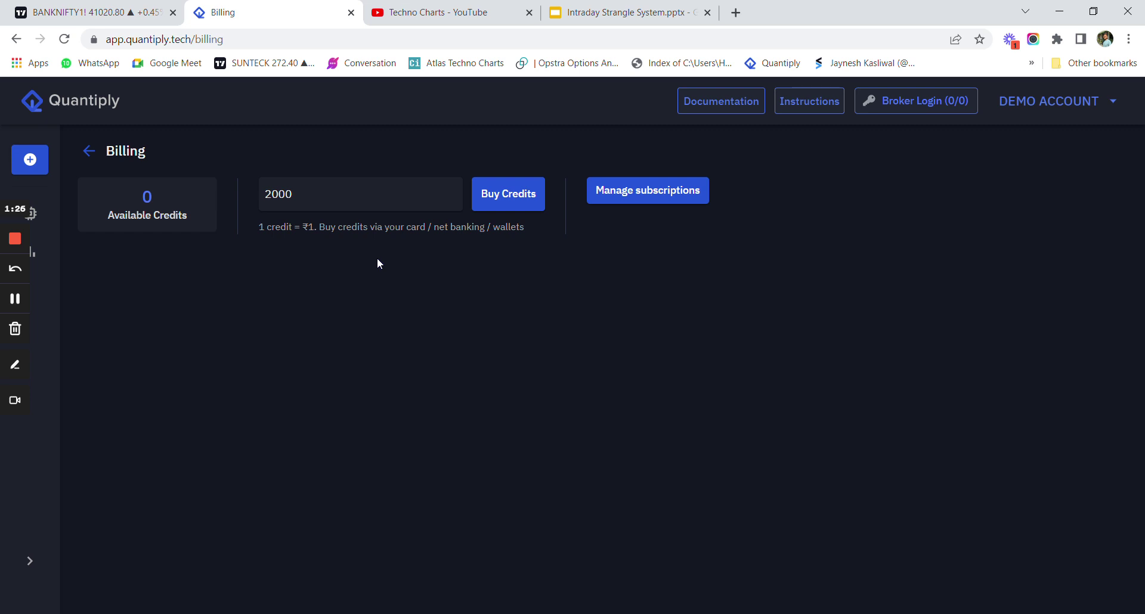
pyautogui.click(500, 206)
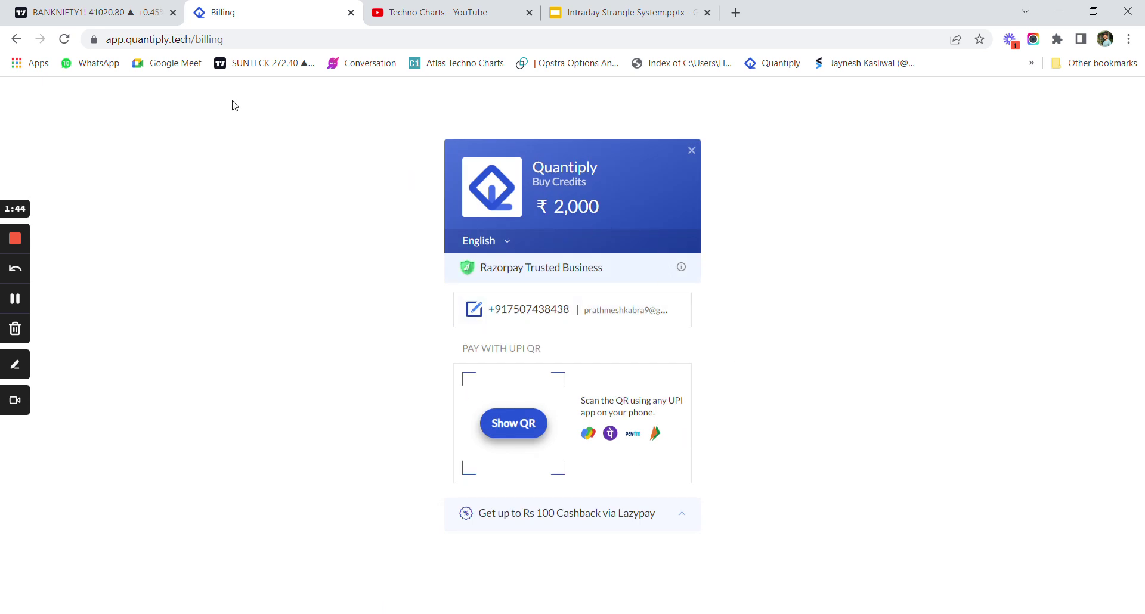
pyautogui.click(20, 43)
pyautogui.click(21, 43)
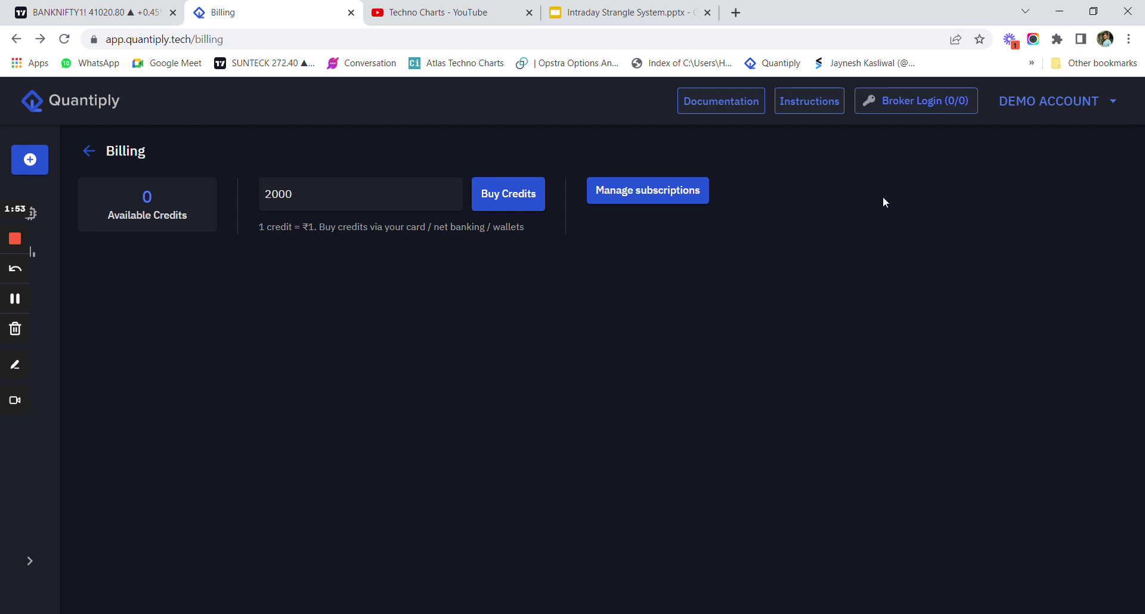
pyautogui.click(688, 194)
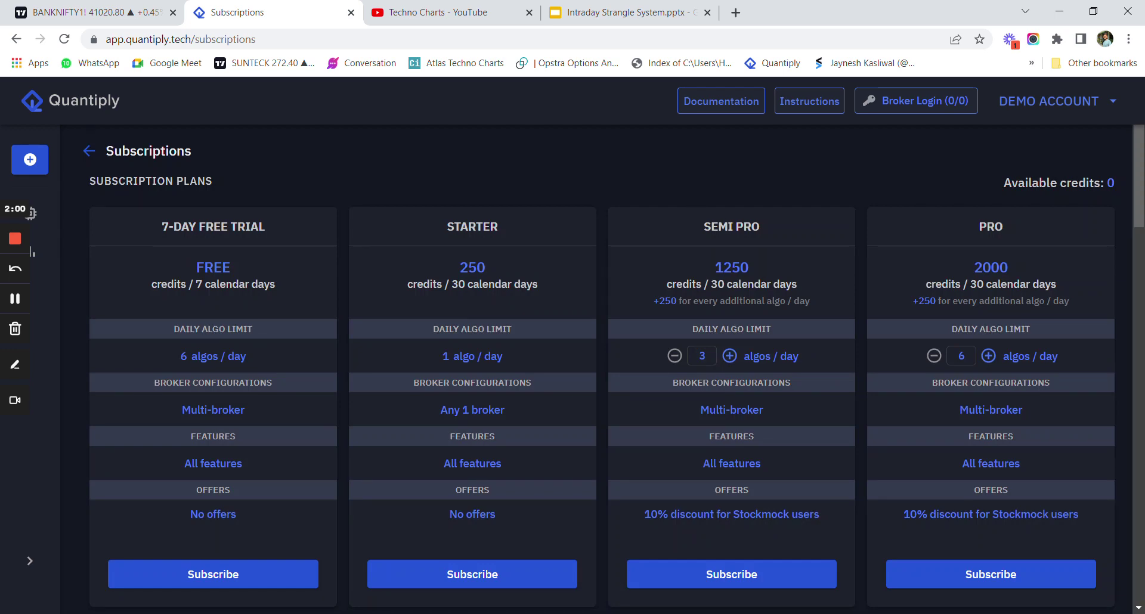
pyautogui.doubleClick(488, 267)
pyautogui.scroll(-1, 740, 361)
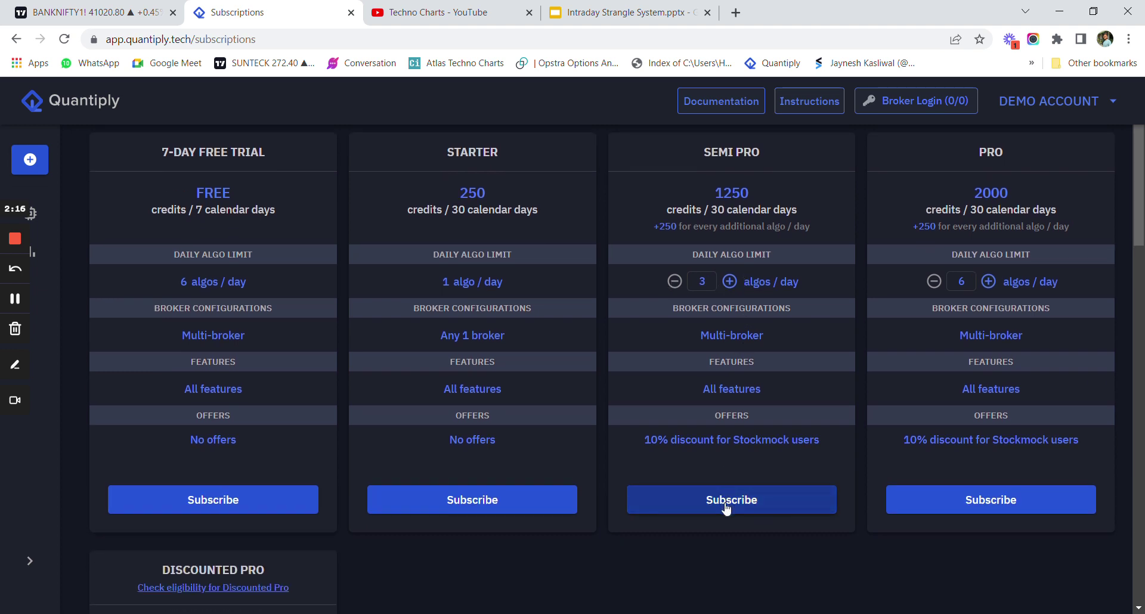
pyautogui.scroll(1, 726, 508)
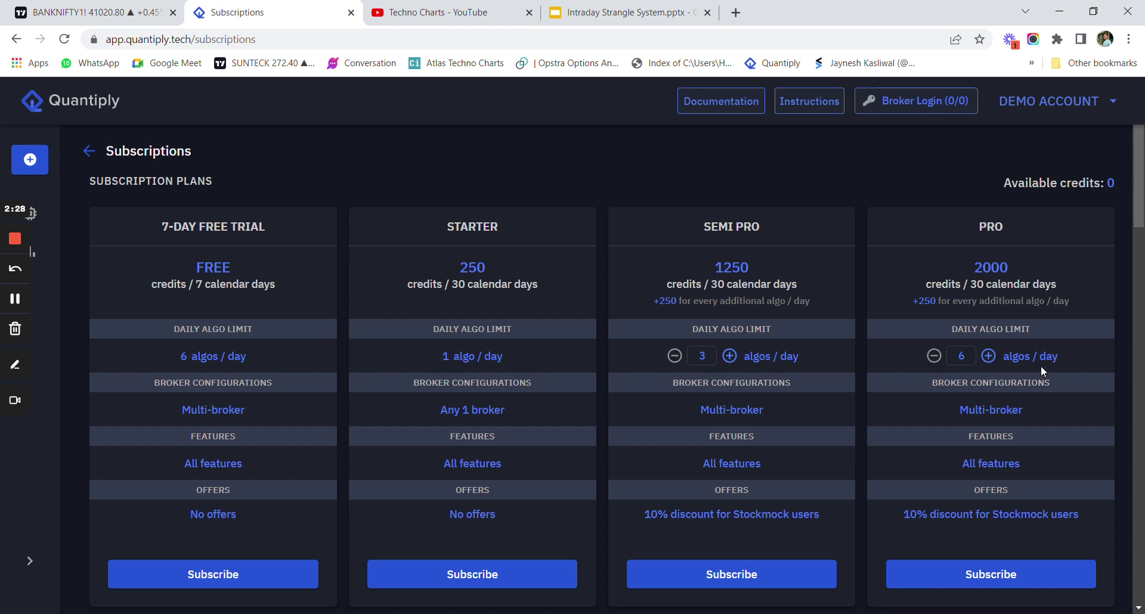
pyautogui.scroll(-1, 1040, 366)
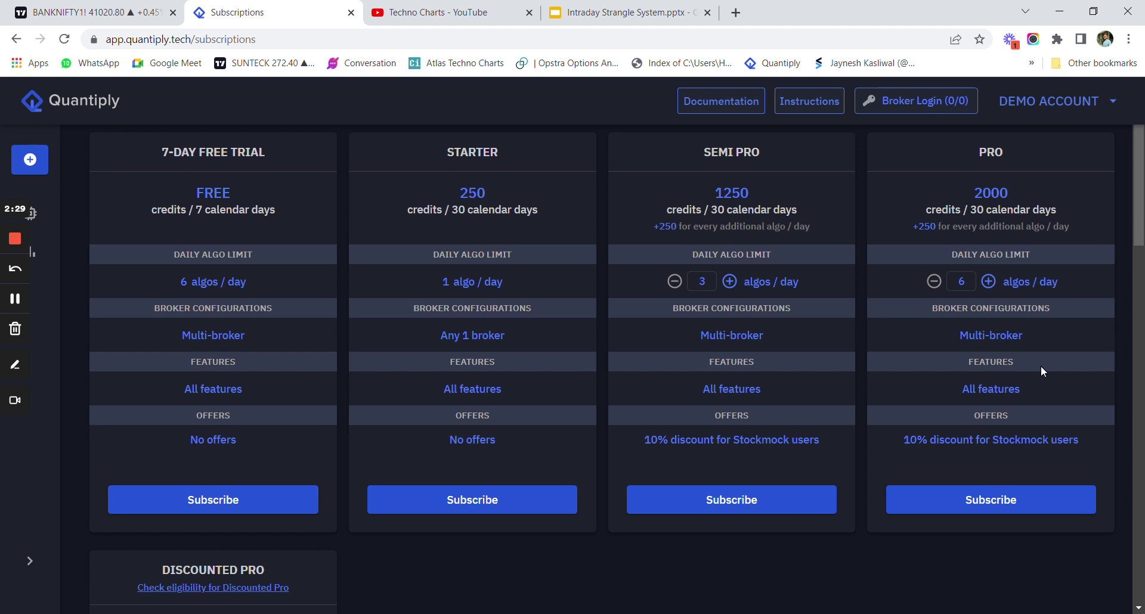
pyautogui.scroll(1, 1041, 366)
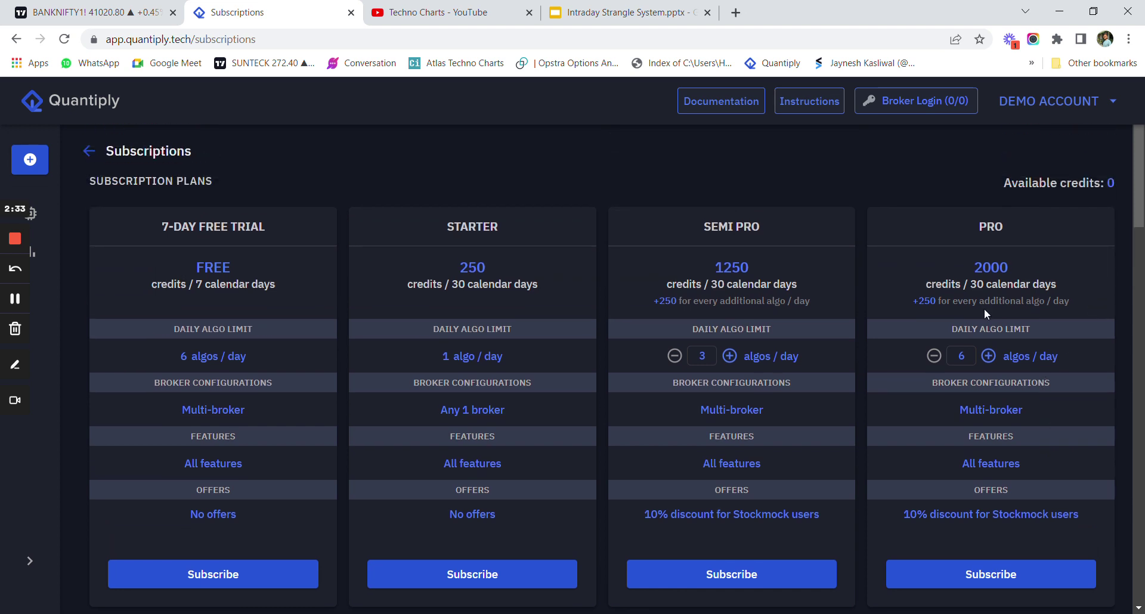
pyautogui.scroll(-1, 1042, 450)
pyautogui.scroll(1, 1083, 345)
pyautogui.moveTo(711, 226); pyautogui.dragTo(751, 253)
pyautogui.click(1068, 101)
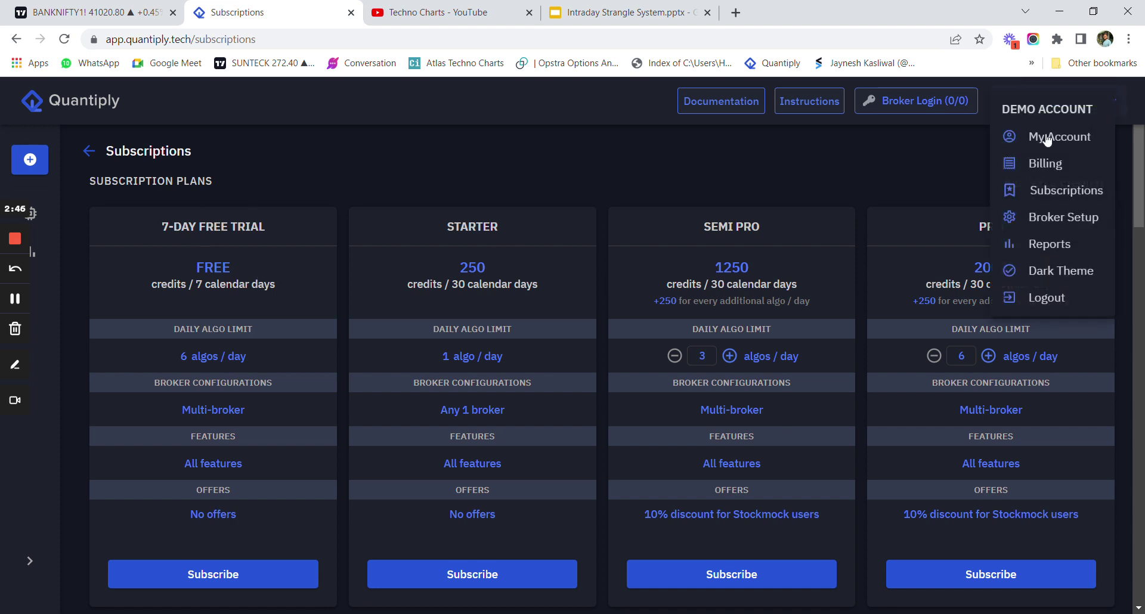
pyautogui.click(737, 175)
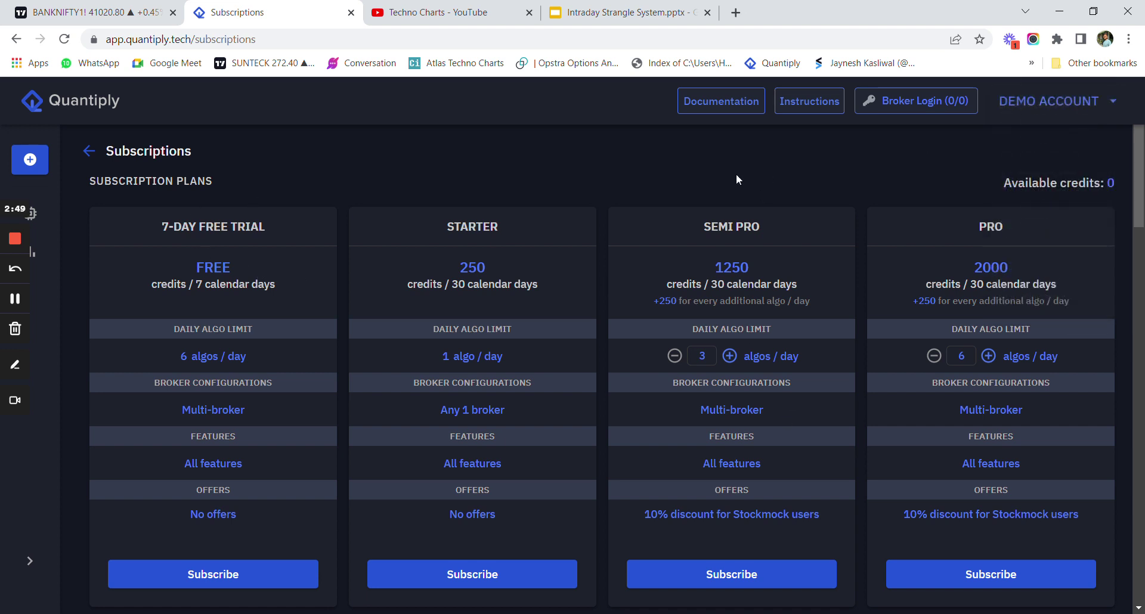
pyautogui.click(1071, 100)
pyautogui.click(1053, 161)
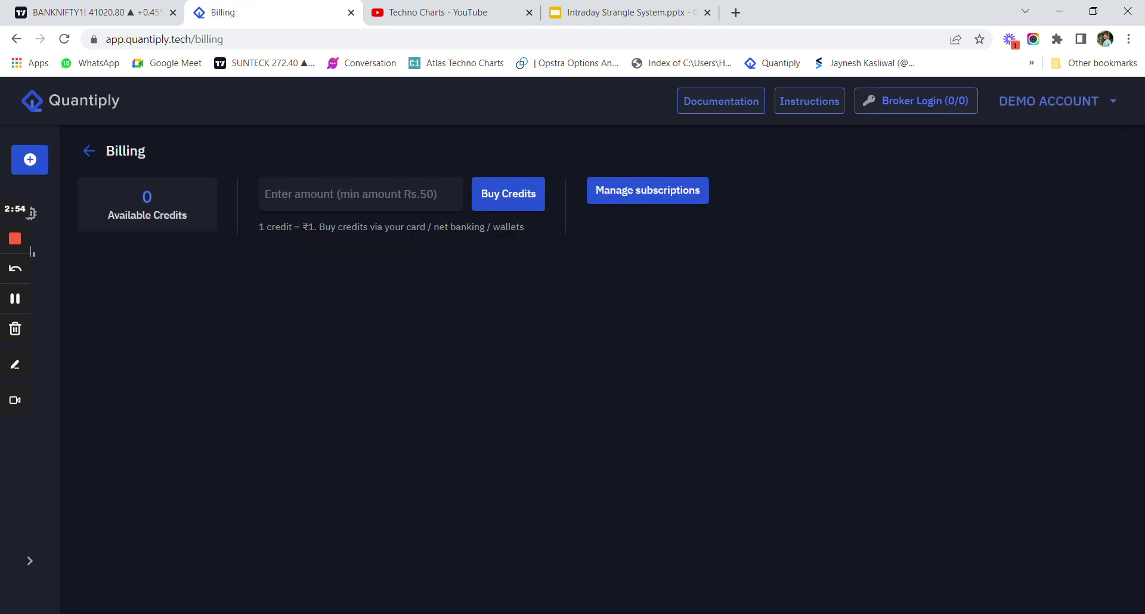
# - Go from the Algos list to the Broker Setup page listing Upstox, Zerodha, IIFL, AngelOne, Finvasia
pyautogui.click(86, 157)
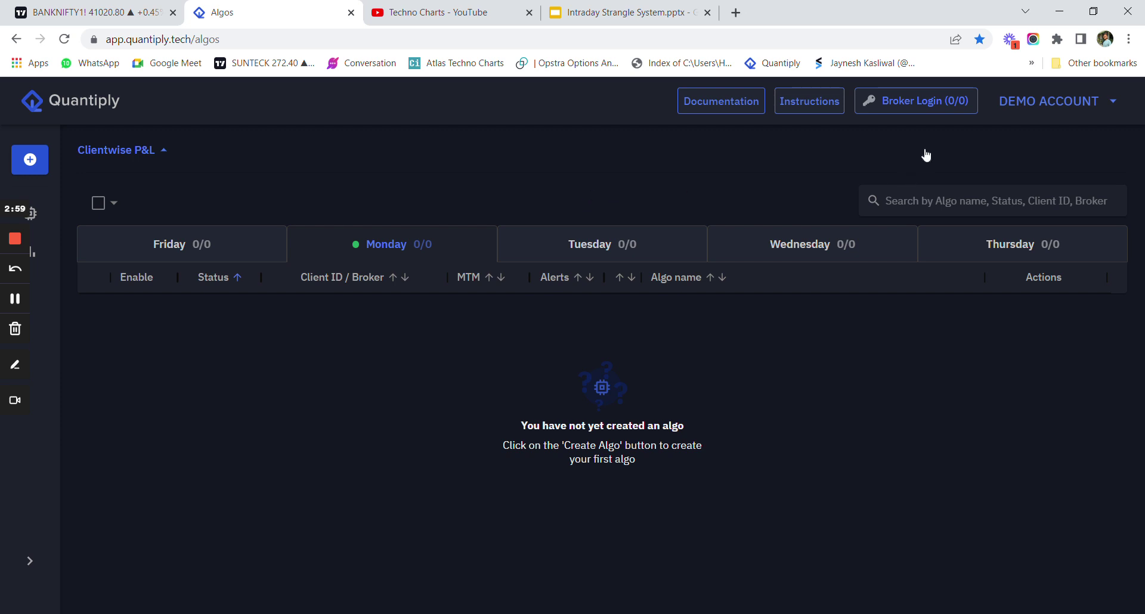
pyautogui.click(938, 102)
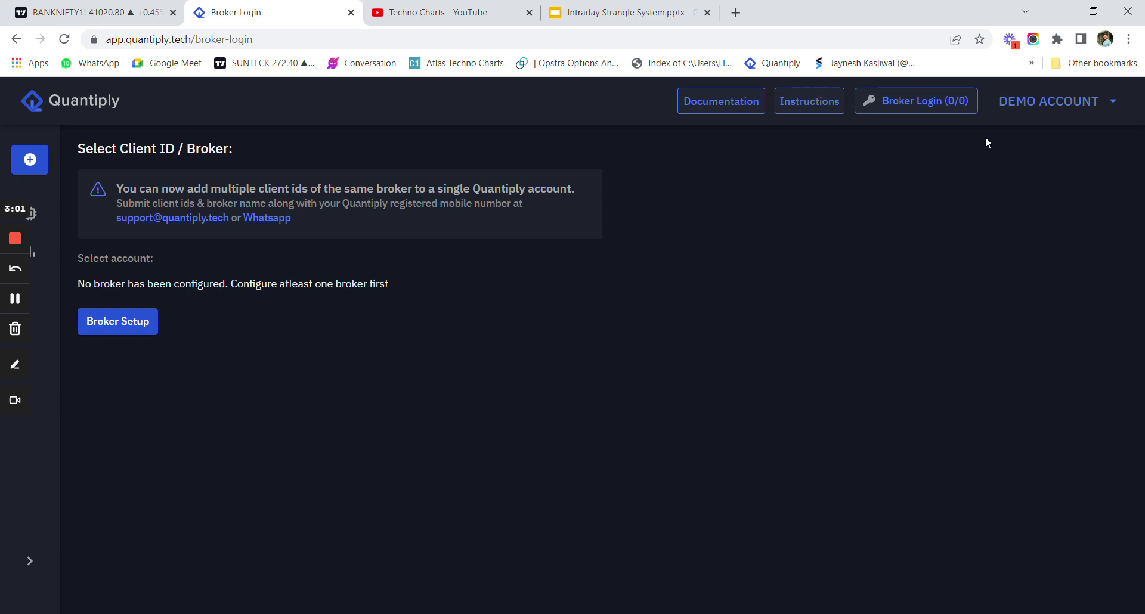
pyautogui.click(1026, 102)
pyautogui.click(1081, 173)
pyautogui.click(1069, 106)
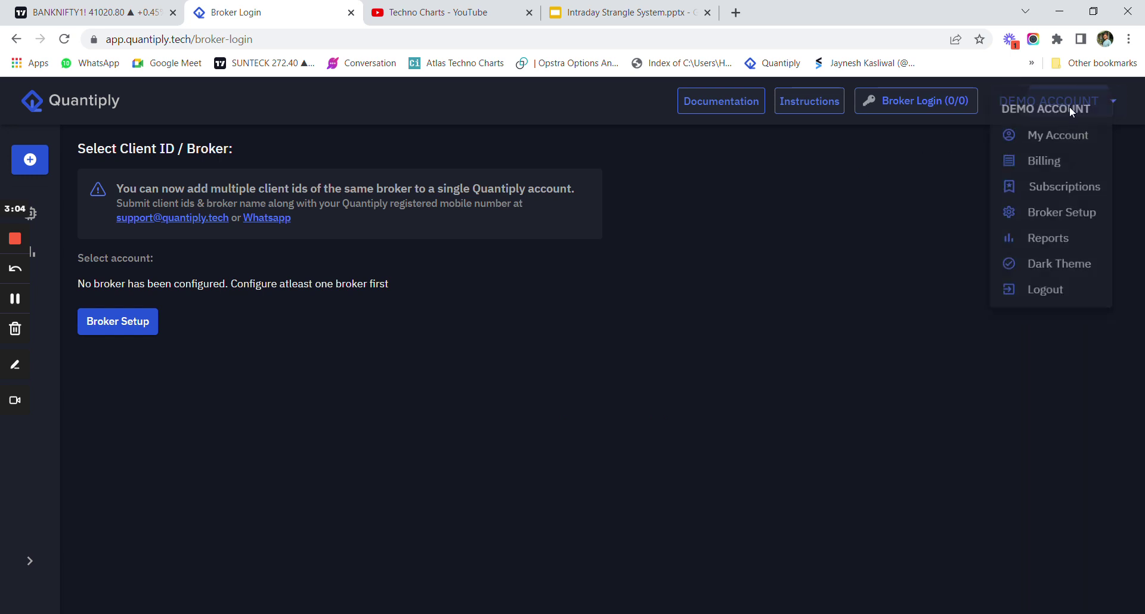
pyautogui.click(1053, 220)
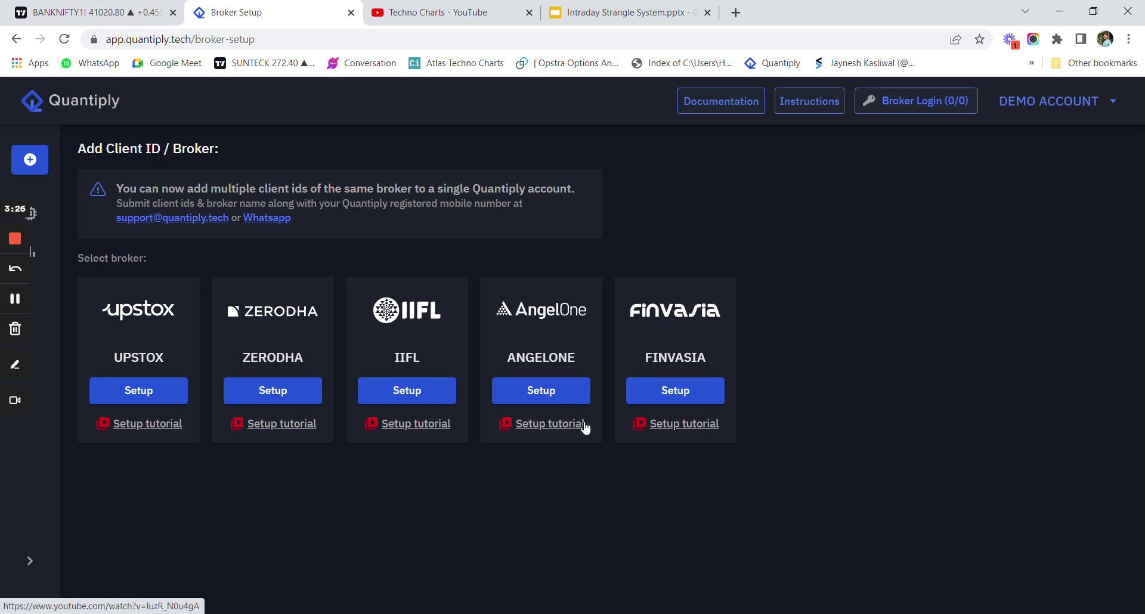
pyautogui.click(679, 430)
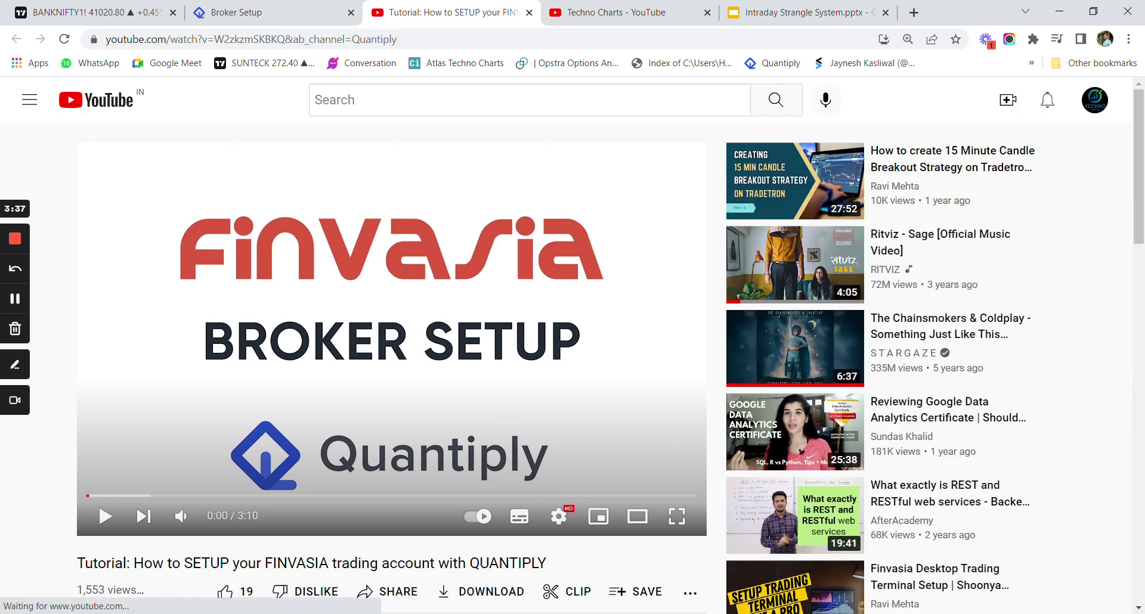
pyautogui.click(528, 14)
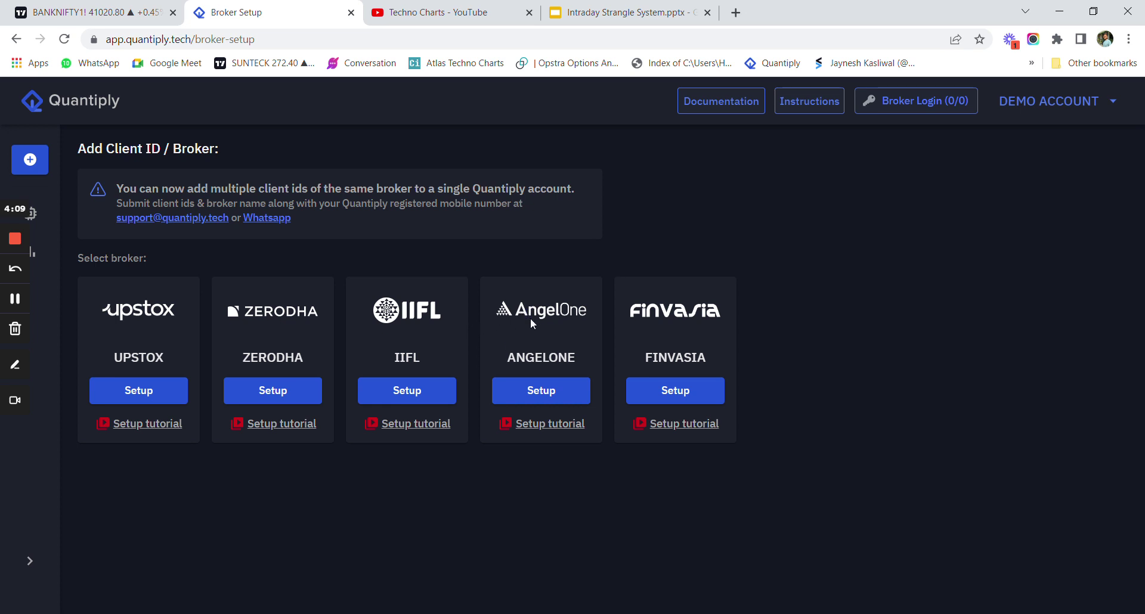
# - Select the title and rules list on the Strategy 1: 9:30 Am 200 CPR slide
pyautogui.click(20, 100)
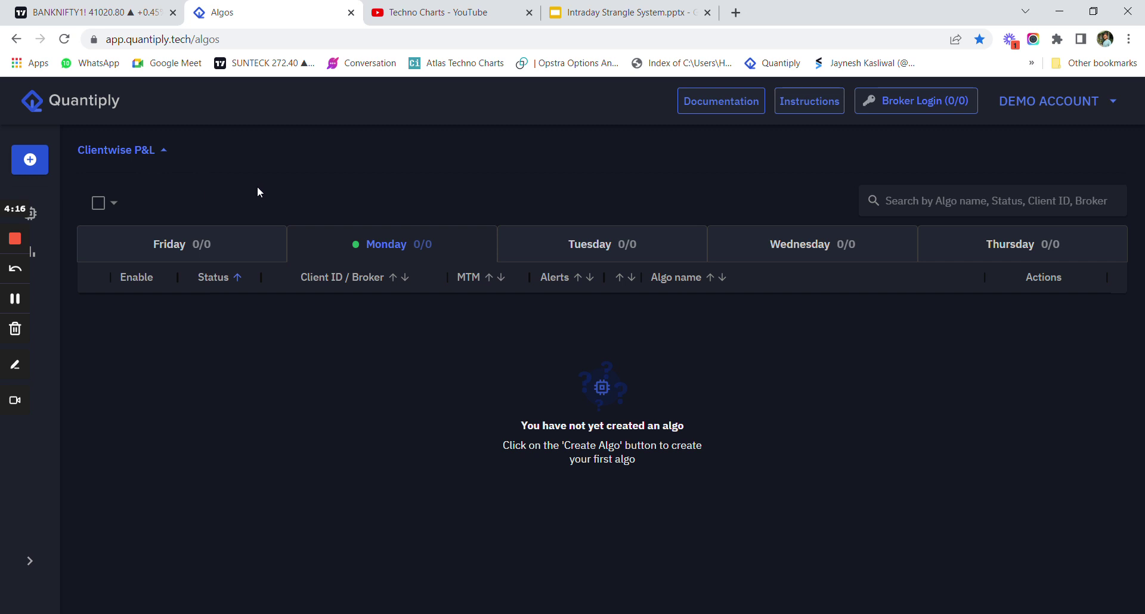
pyautogui.click(593, 9)
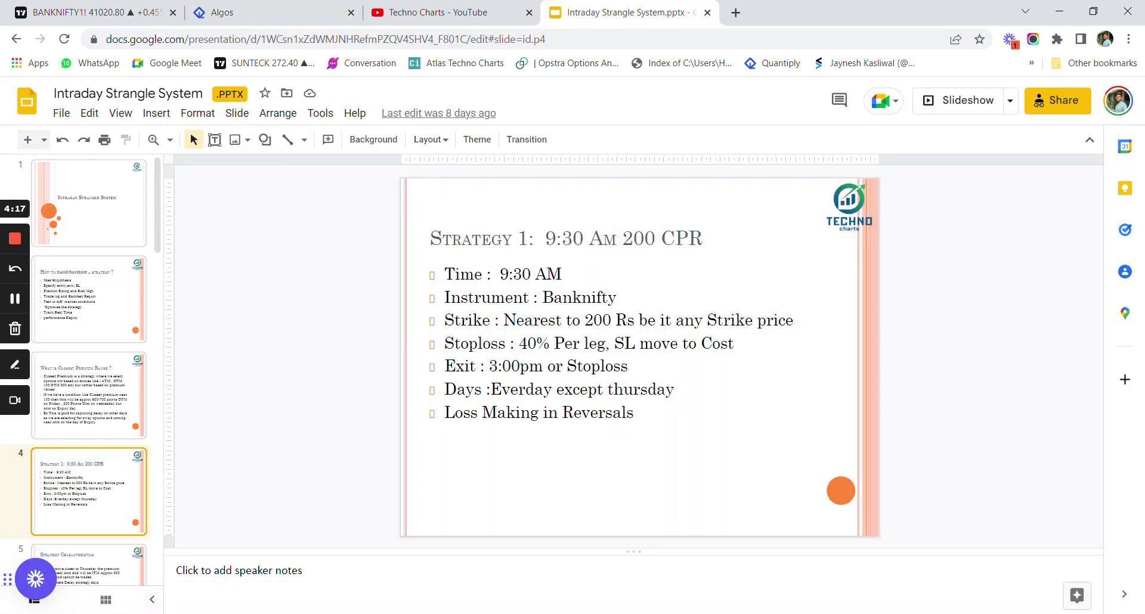
pyautogui.click(568, 238)
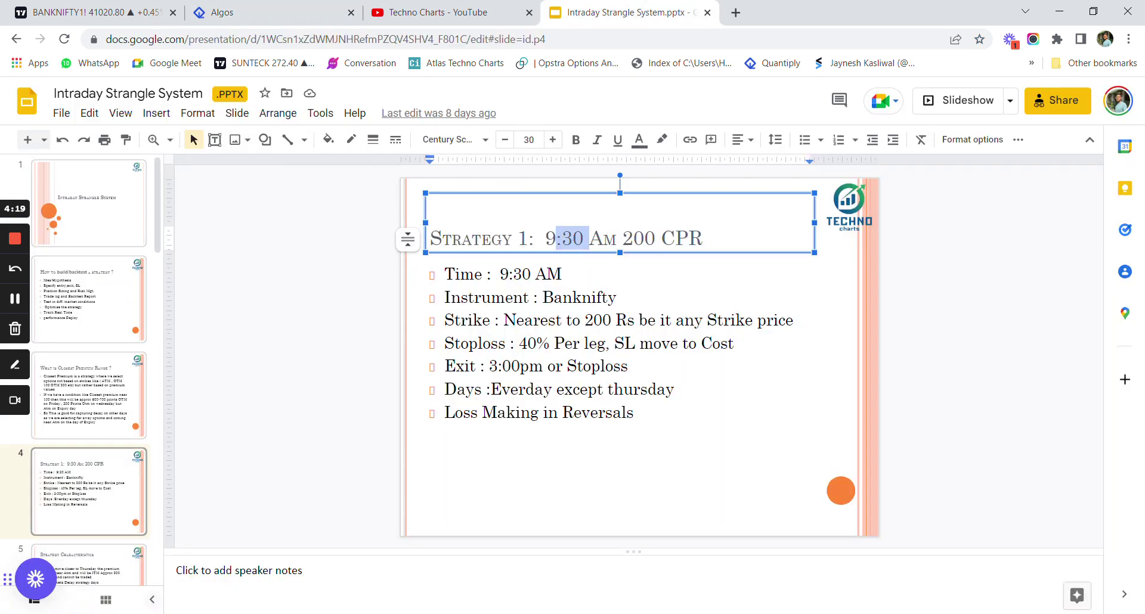
pyautogui.click(630, 263)
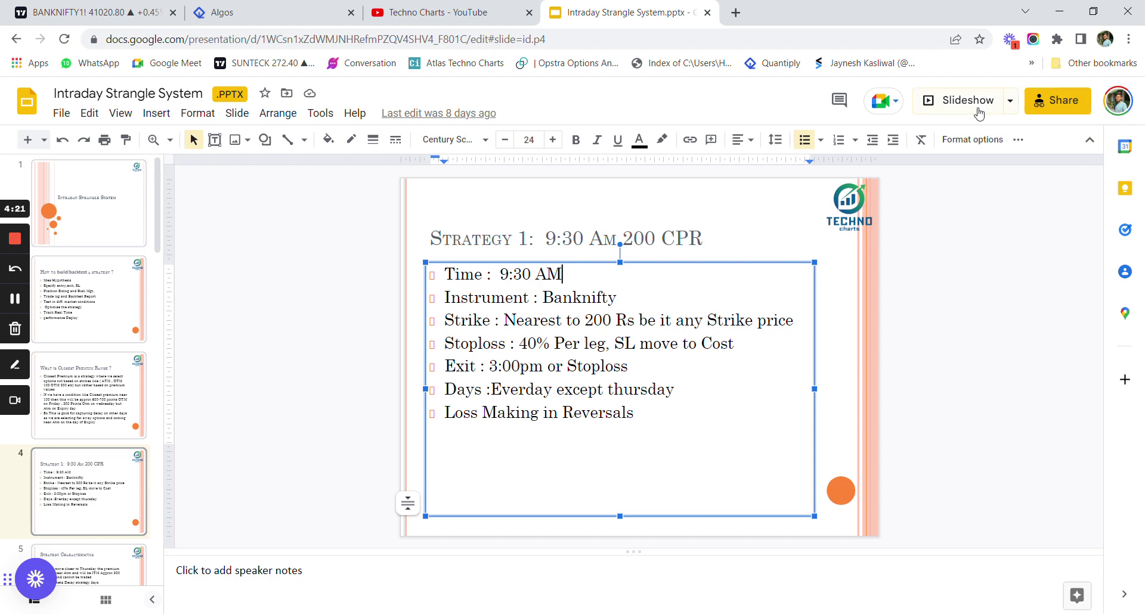
# - Zoom Chrome out to fit the whole slide, then go to the Techno Charts YouTube channel
pyautogui.click(1129, 39)
pyautogui.click(1028, 177)
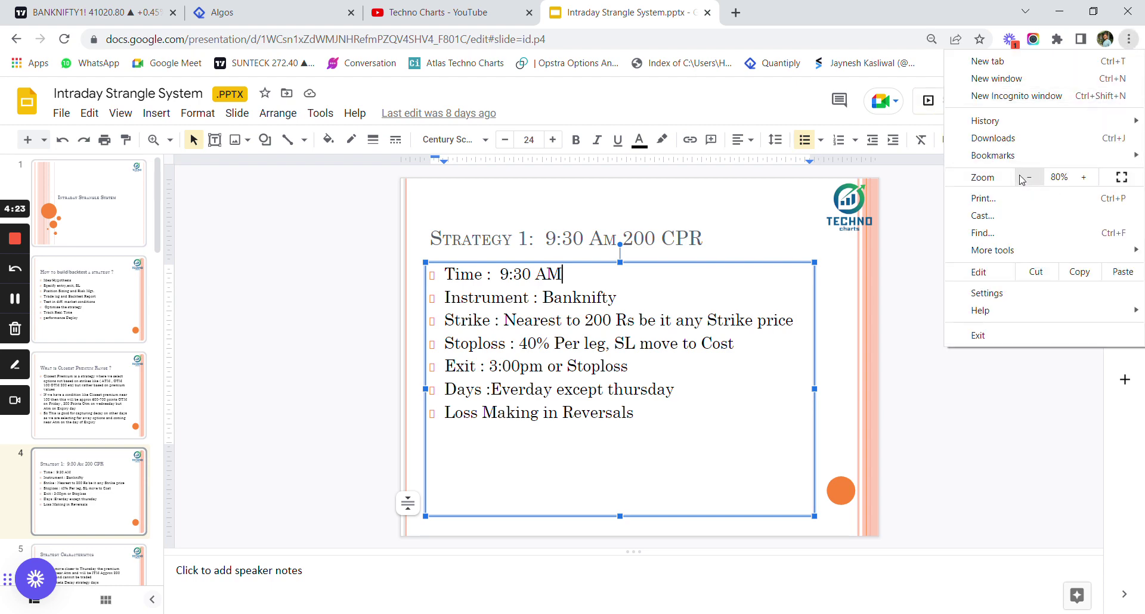
pyautogui.click(1027, 177)
pyautogui.click(1028, 178)
pyautogui.click(1050, 418)
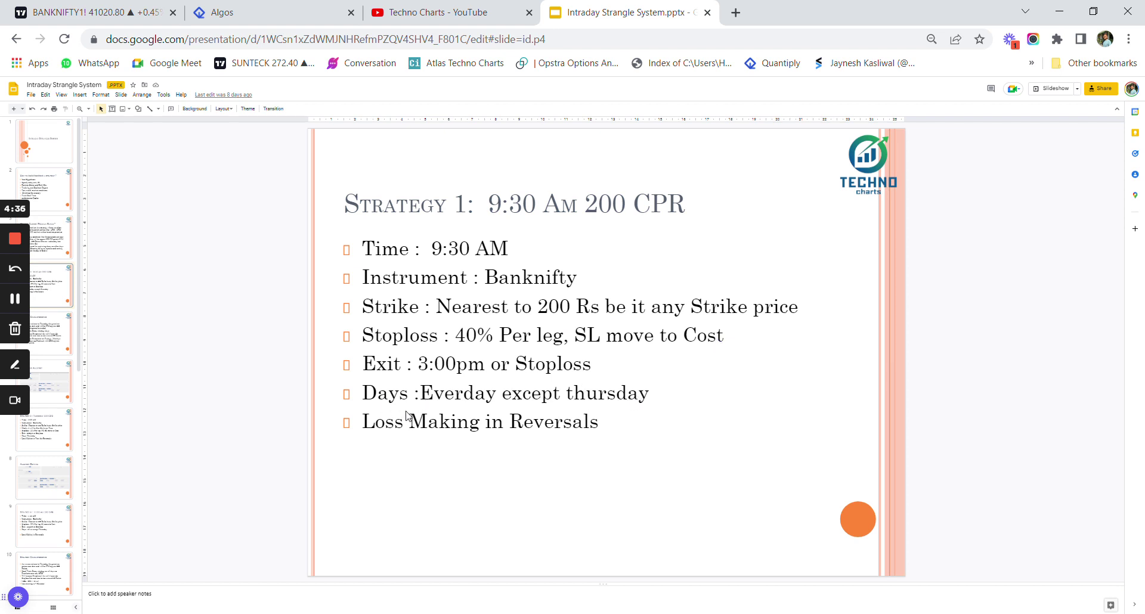
pyautogui.click(453, 14)
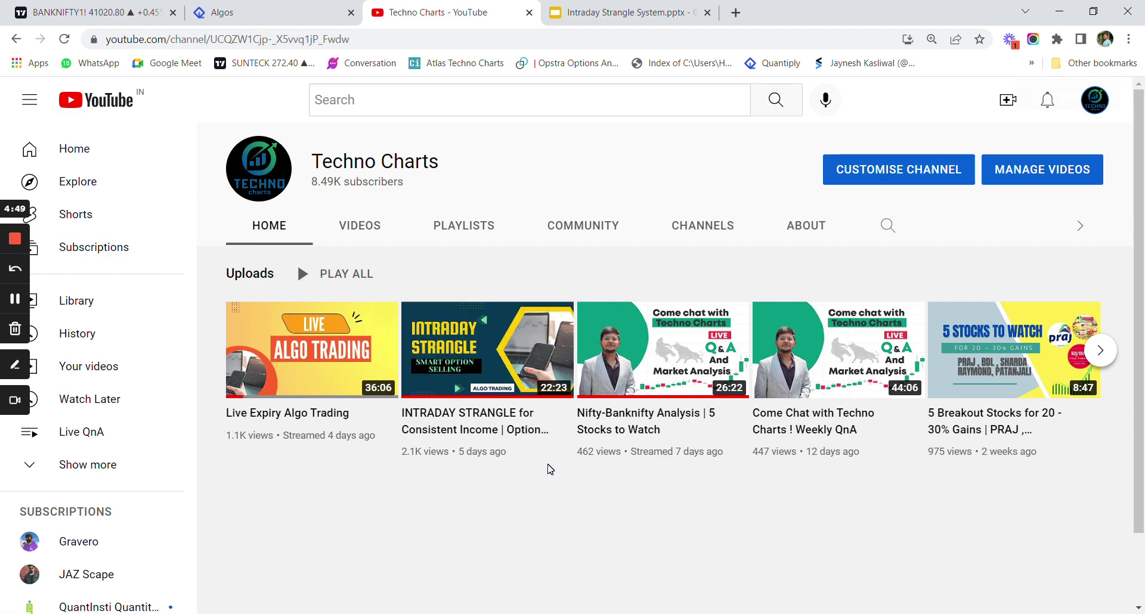
# - Start a new algo named 'S1 930 am CPR 200'
pyautogui.click(263, 12)
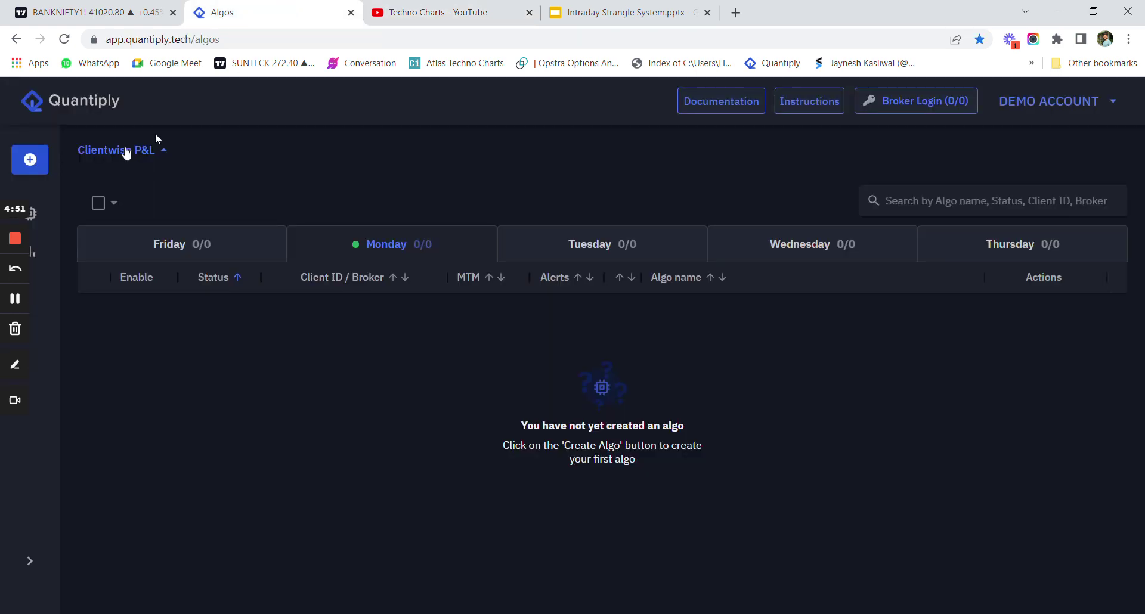
pyautogui.click(36, 162)
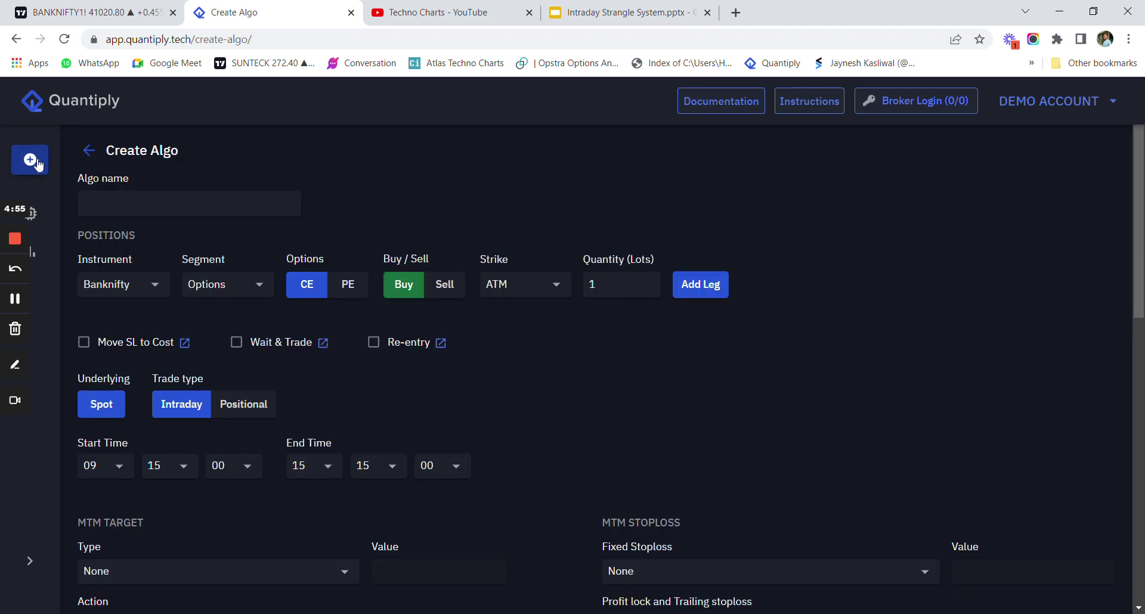
pyautogui.write('9')
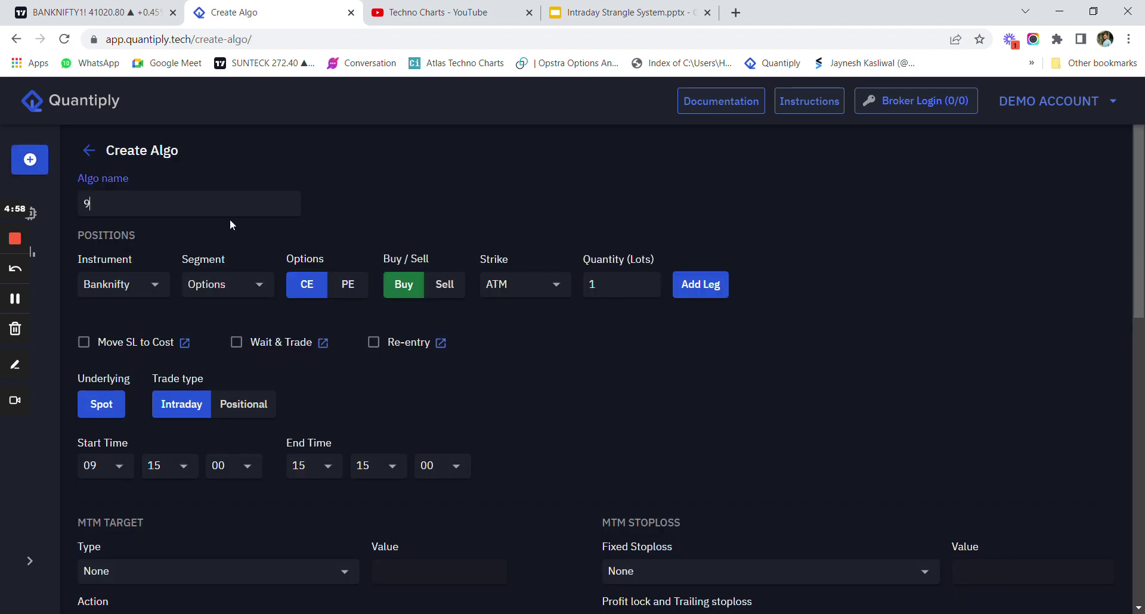
pyautogui.write('30 am CPR 200')
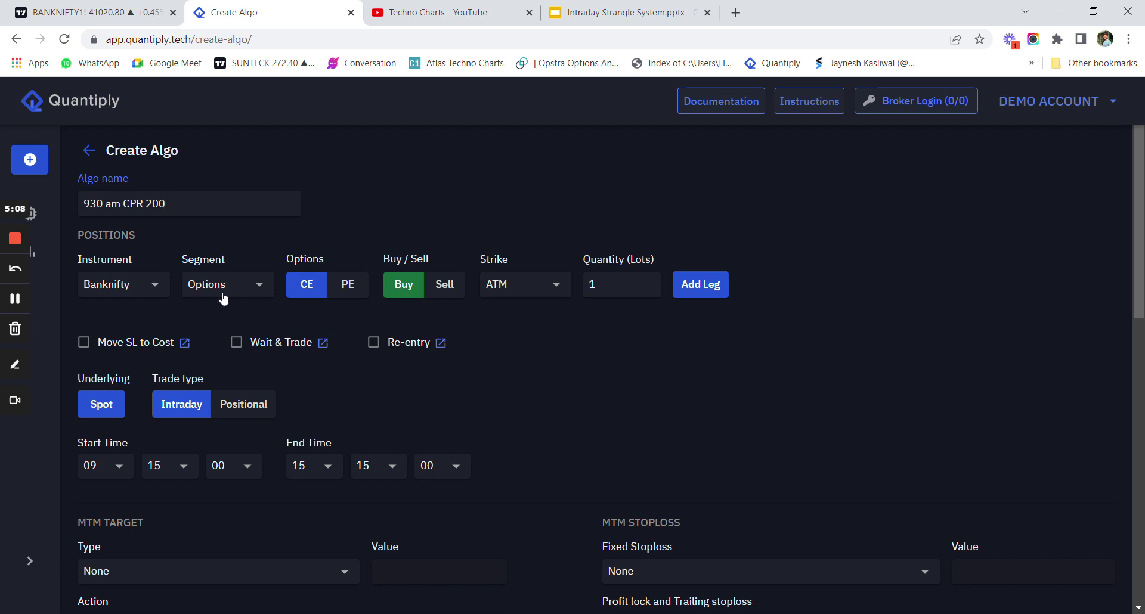
pyautogui.write('S1')
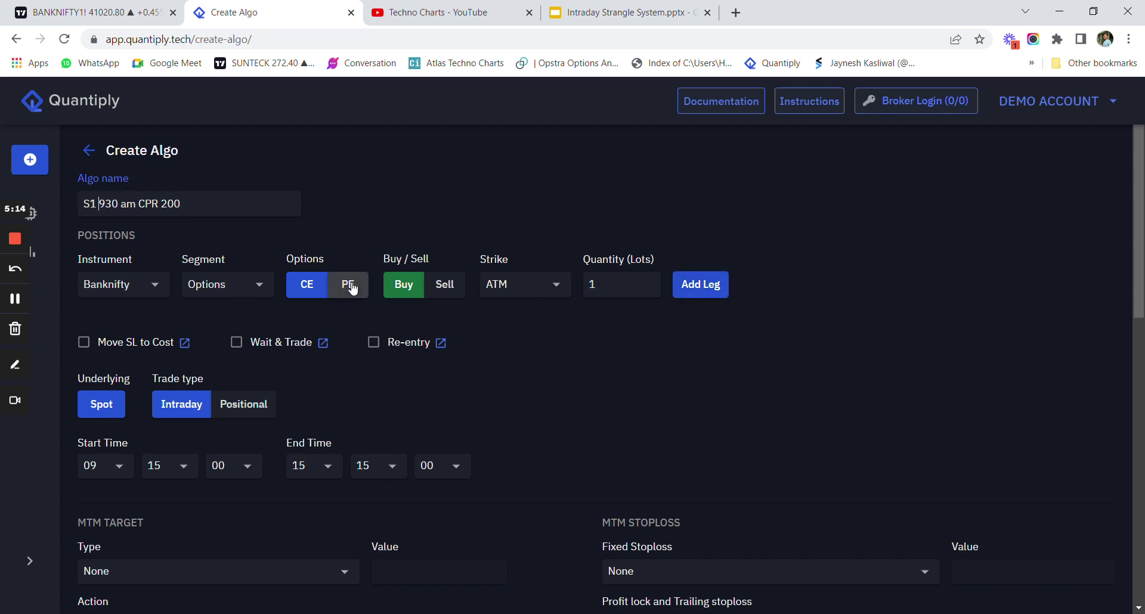
# - Add two Banknifty ATM sell legs, one CE and one PE, both kept as MIS
pyautogui.click(443, 289)
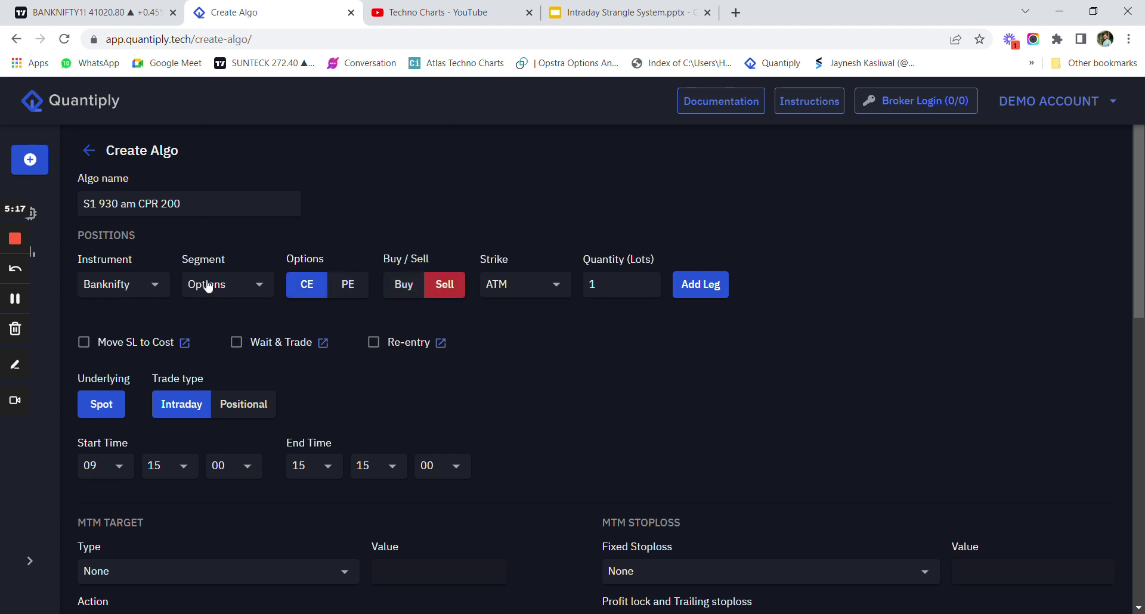
pyautogui.click(690, 292)
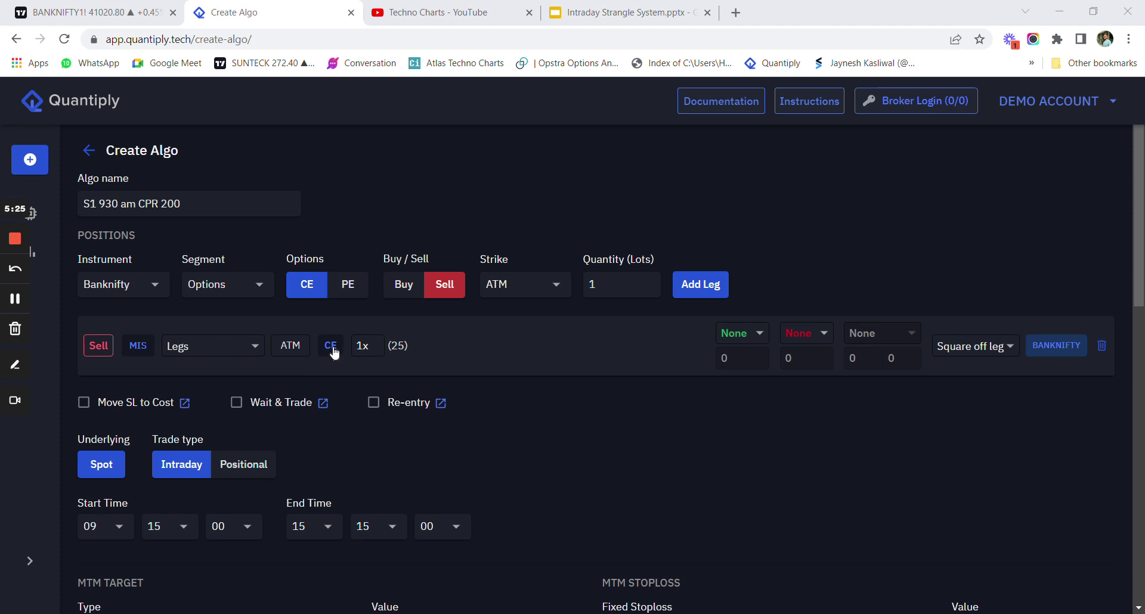
pyautogui.click(147, 353)
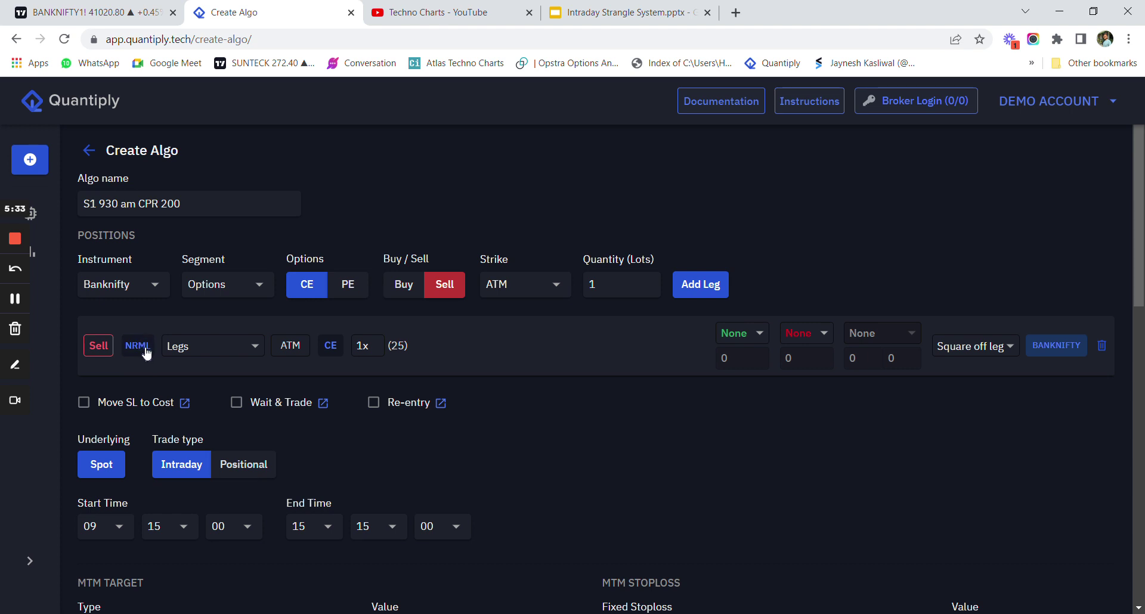
pyautogui.click(146, 352)
pyautogui.click(349, 285)
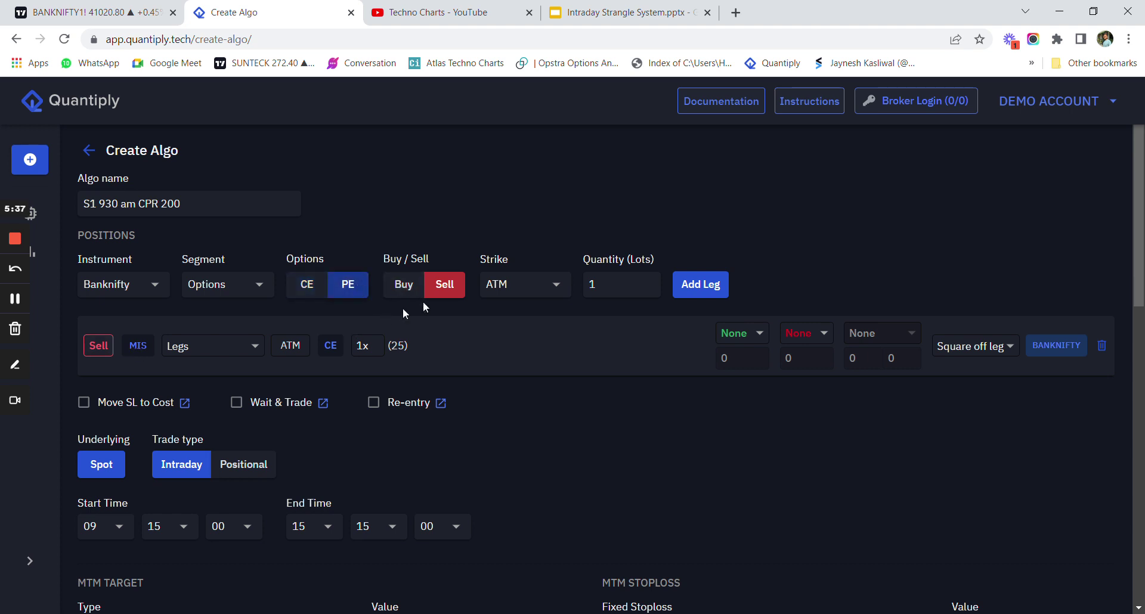
pyautogui.click(707, 285)
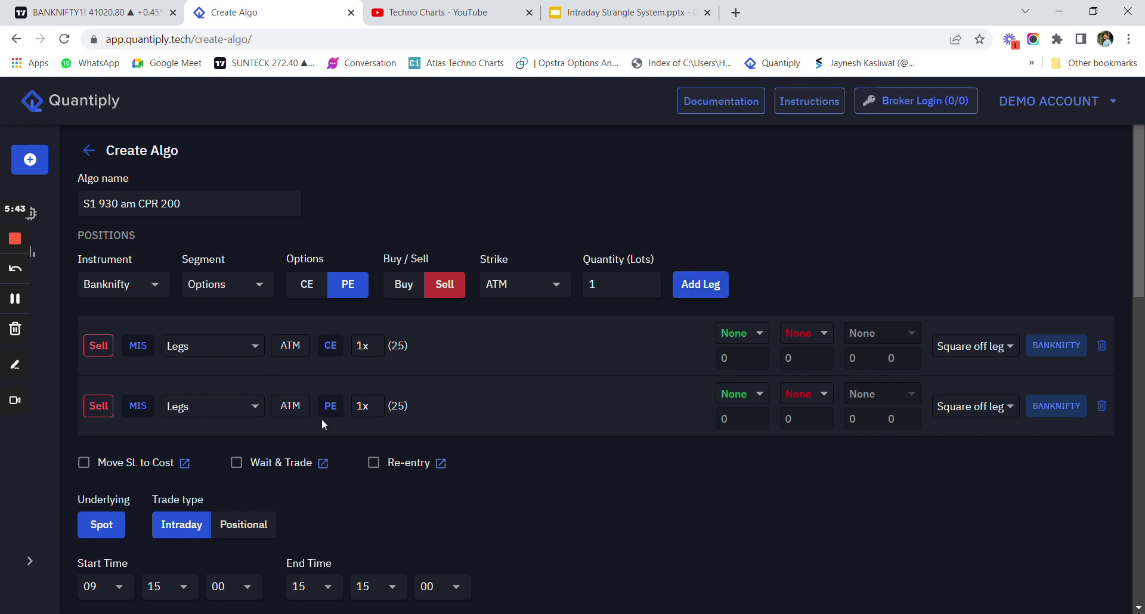
# - Set the CE leg's strike selection to premium close to 200
pyautogui.click(247, 352)
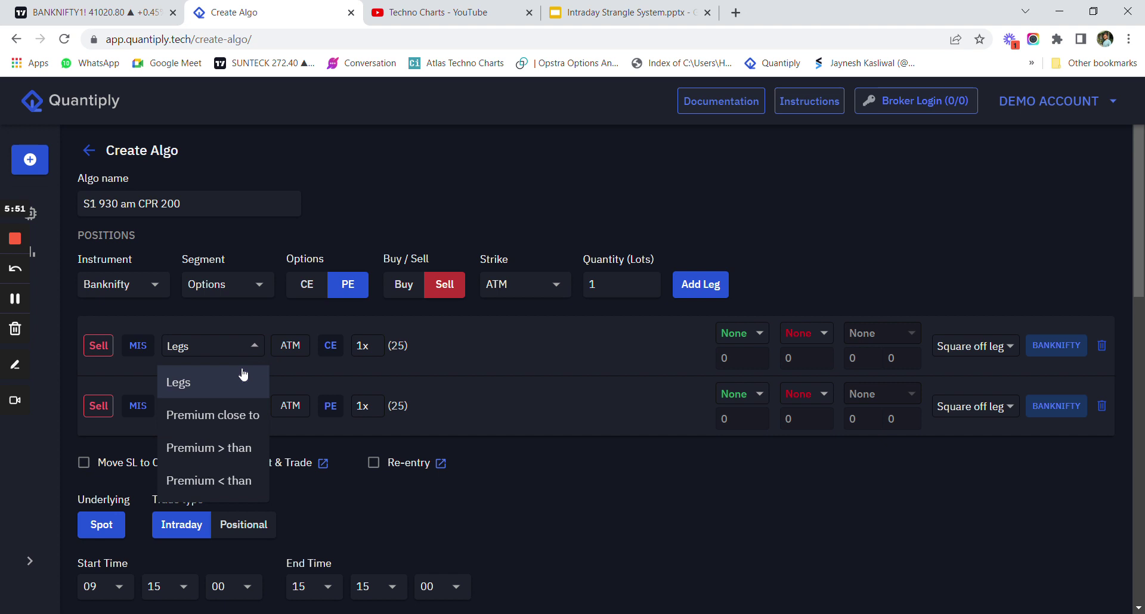
pyautogui.click(237, 414)
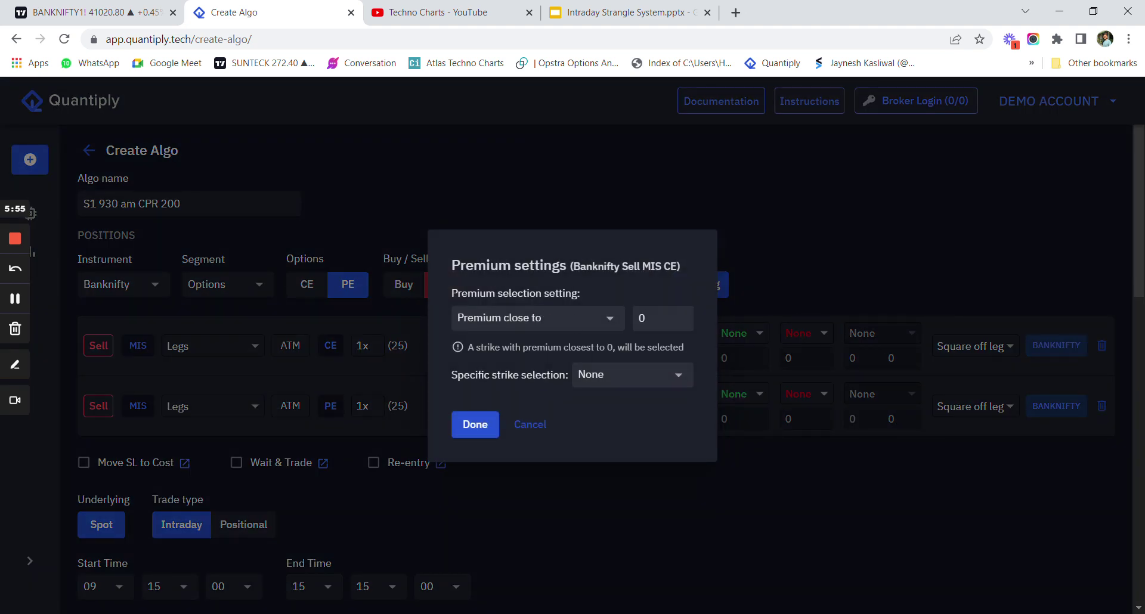
pyautogui.press('BackSpace')
pyautogui.write('200')
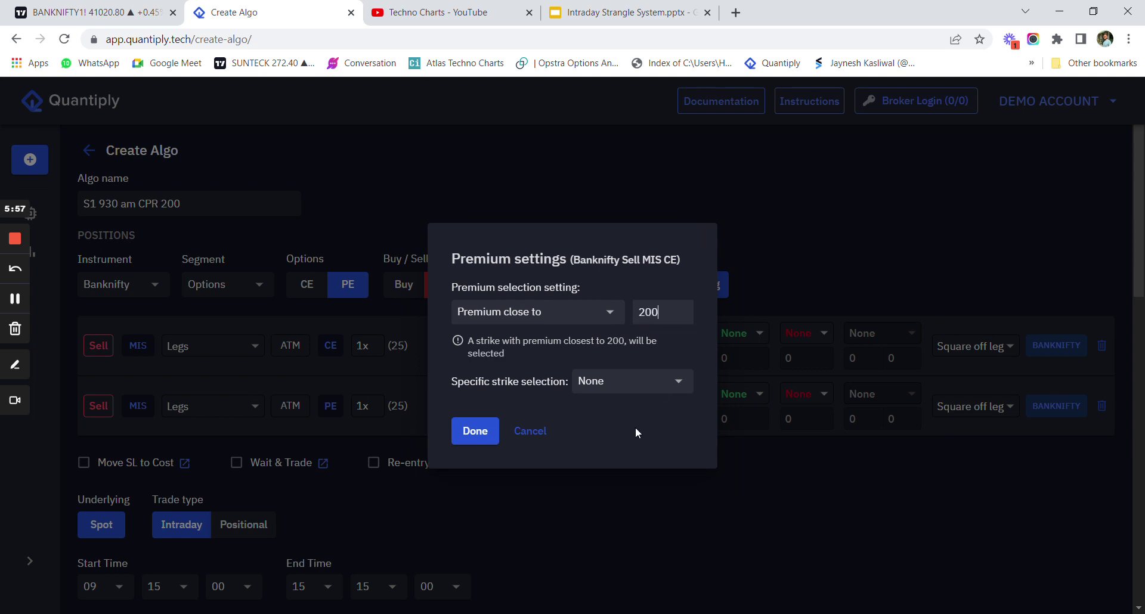
pyautogui.click(475, 431)
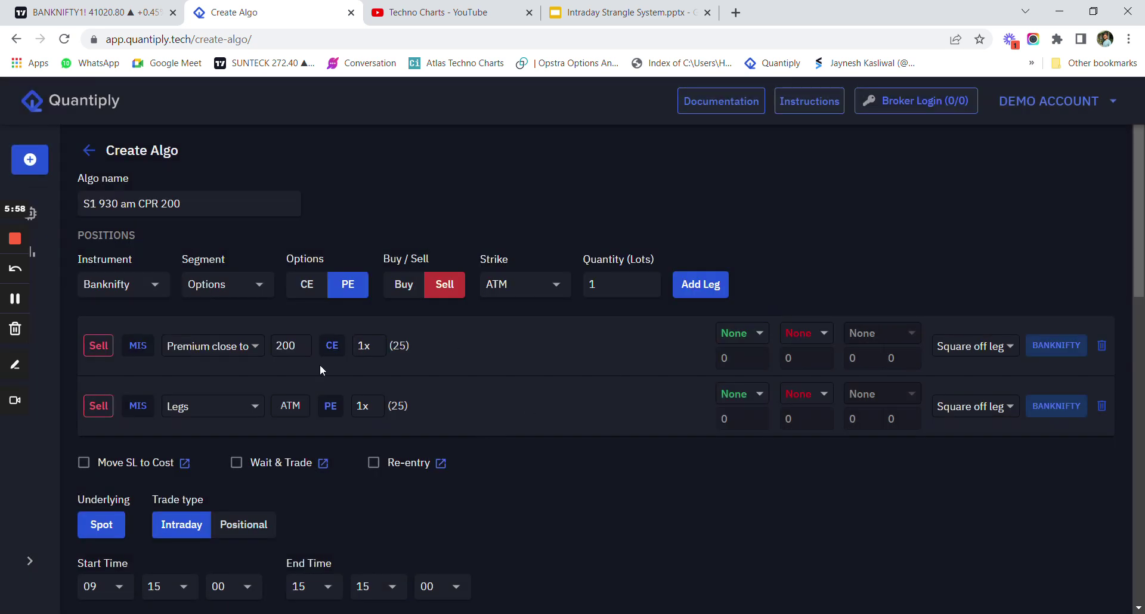
# - Set the PE leg's strike selection to premium close to 200 as well
pyautogui.click(232, 410)
pyautogui.click(231, 474)
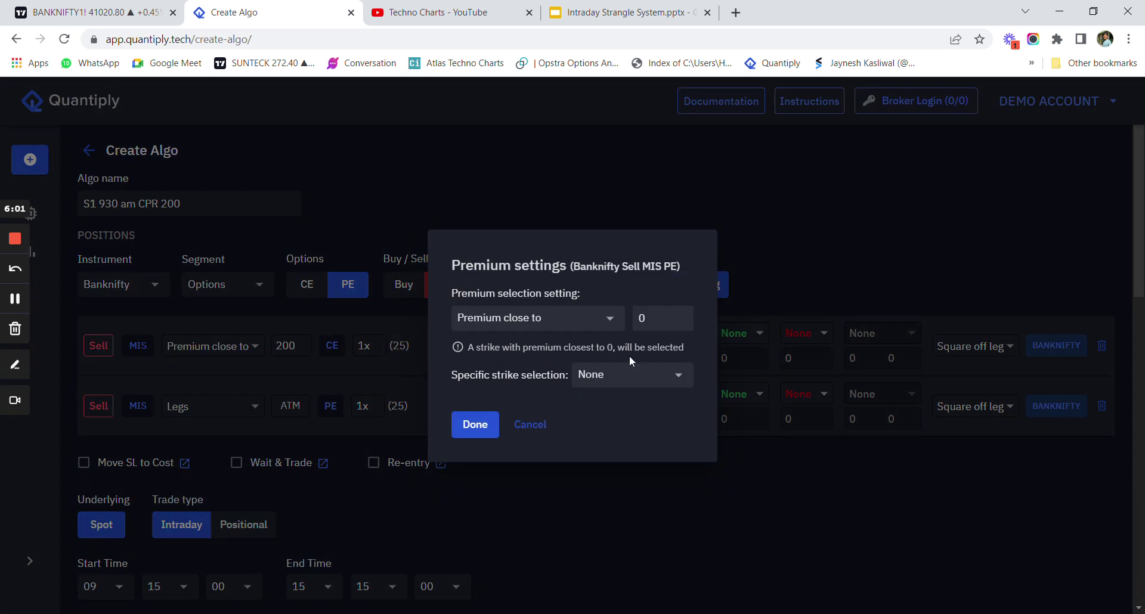
pyautogui.press('BackSpace')
pyautogui.write('200')
pyautogui.click(477, 434)
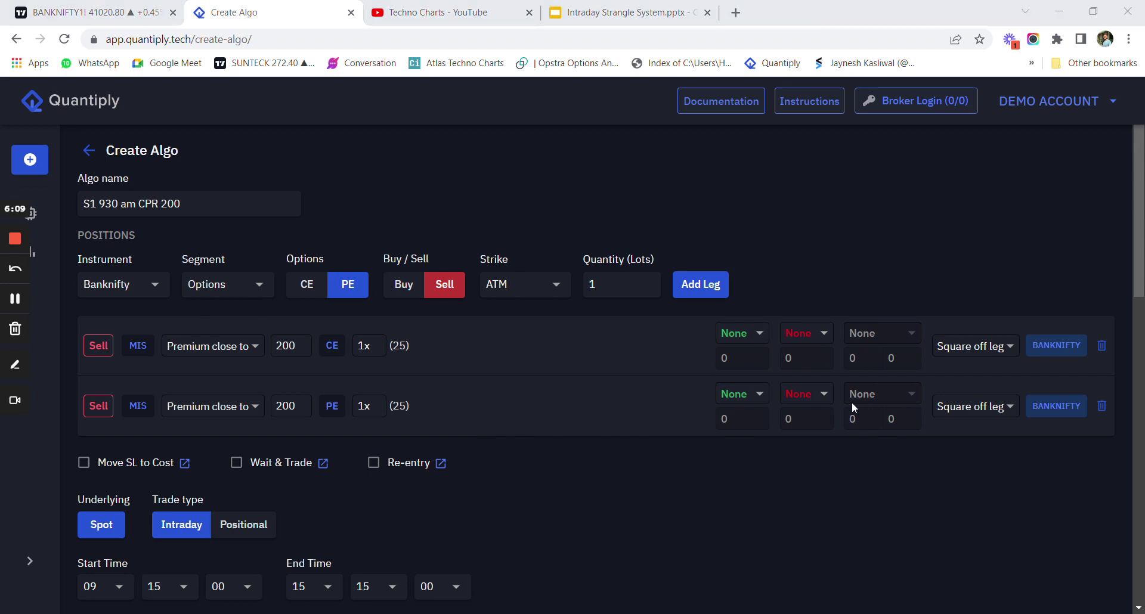
pyautogui.click(623, 13)
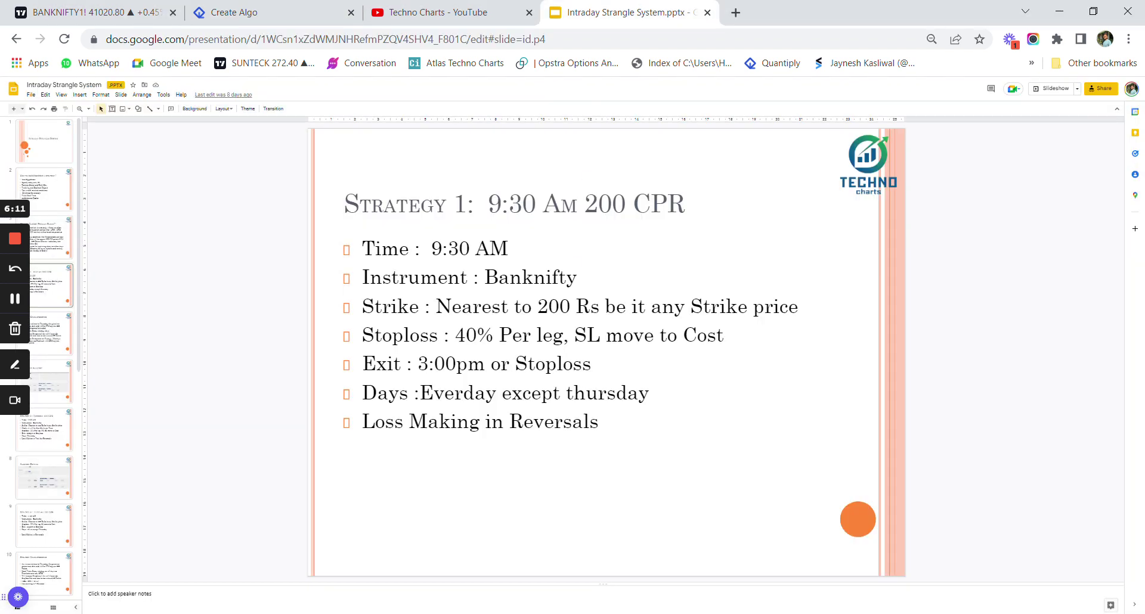
# - Highlight the 40% per-leg stoploss on the slide, then return to the Create Algo form
pyautogui.moveTo(455, 336); pyautogui.dragTo(499, 335)
pyautogui.click(599, 335)
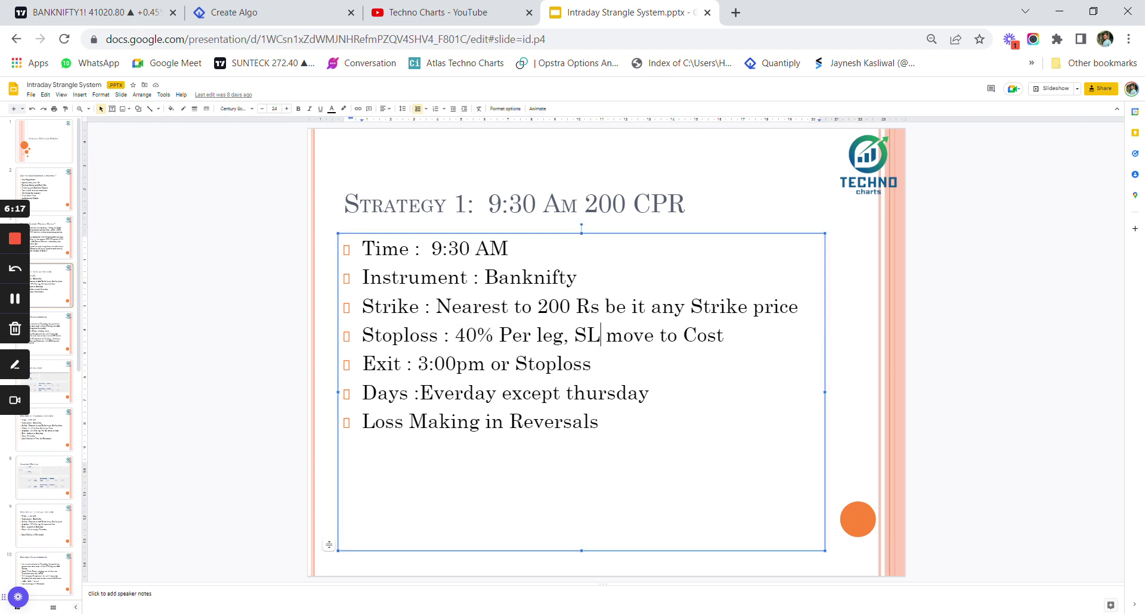
pyautogui.click(239, 13)
pyautogui.click(760, 335)
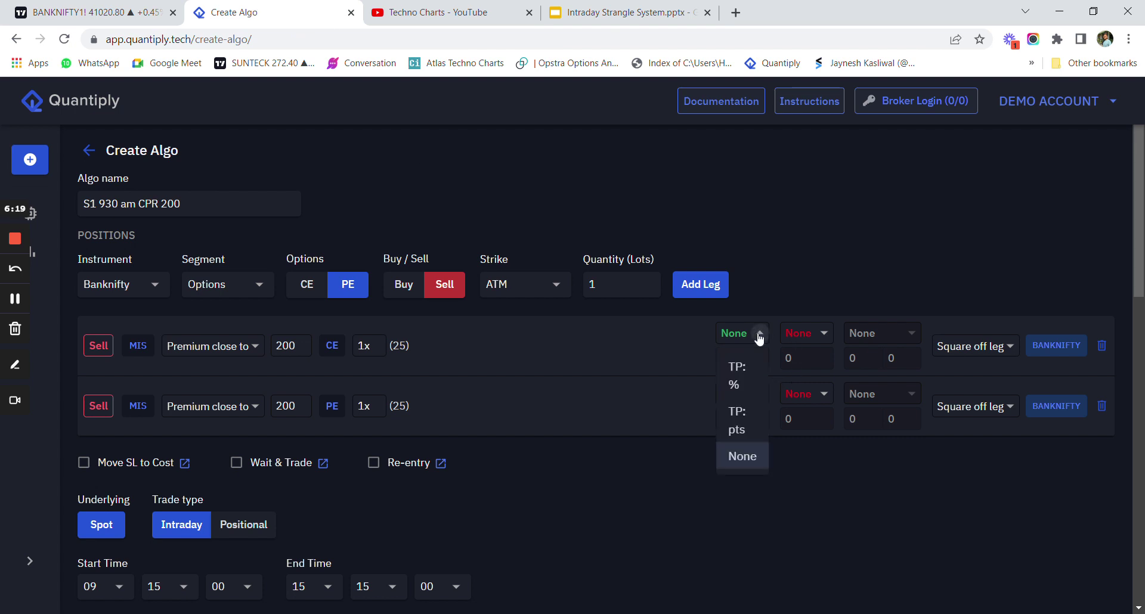
# - Switch both legs to SL: % with 40, and enable Move SL to Cost
pyautogui.click(791, 335)
pyautogui.click(801, 374)
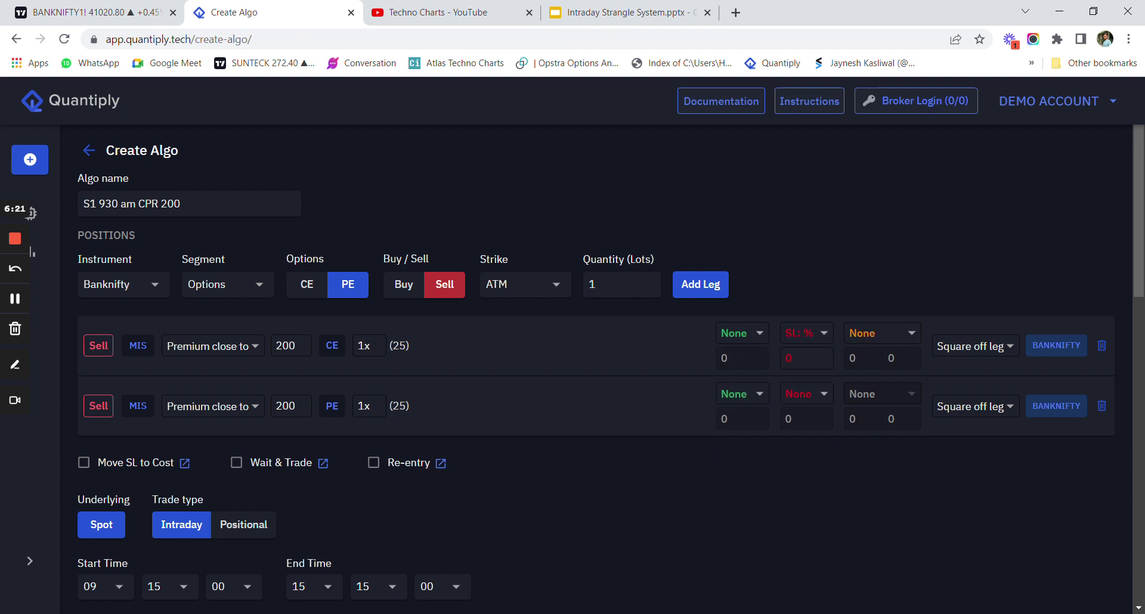
pyautogui.write('40')
pyautogui.click(805, 396)
pyautogui.click(797, 428)
pyautogui.click(88, 465)
# - Set the algo's start time to 09:30:00
pyautogui.scroll(-4, 756, 454)
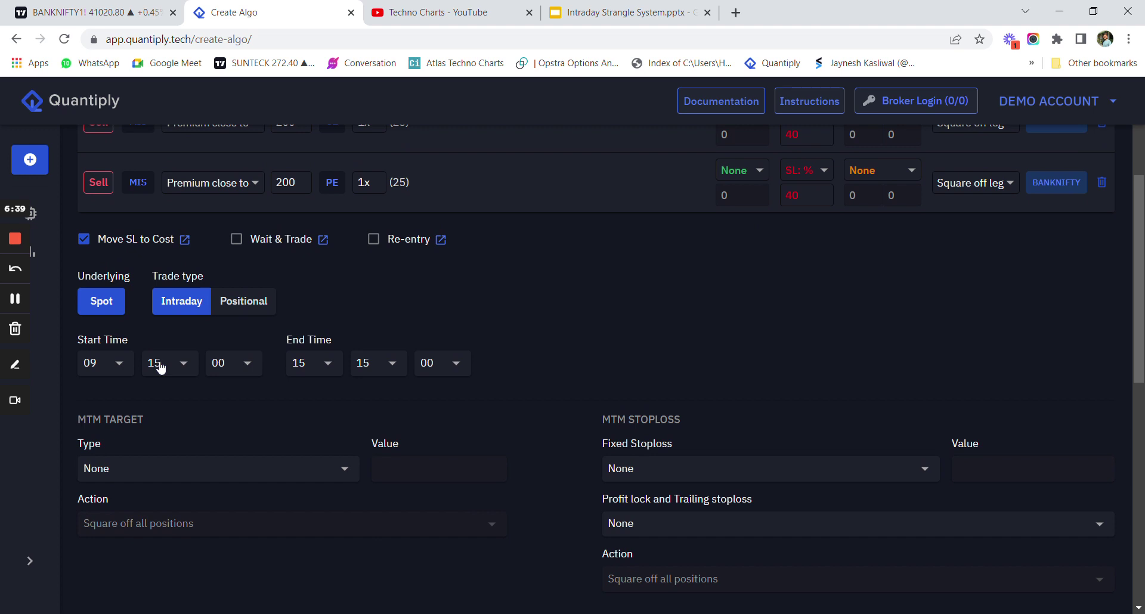
pyautogui.click(160, 364)
pyautogui.scroll(-5, 167, 478)
pyautogui.scroll(-2, 177, 500)
pyautogui.scroll(-2, 173, 513)
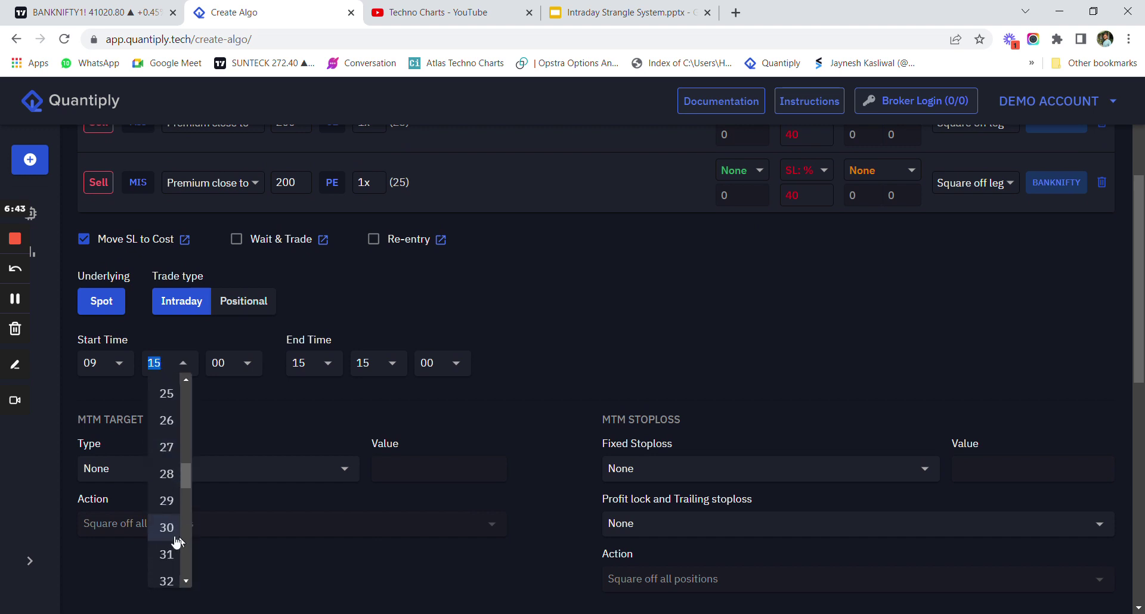
pyautogui.click(176, 537)
# - Check the timing on the slides and set the end time to 15:00:00
pyautogui.click(608, 11)
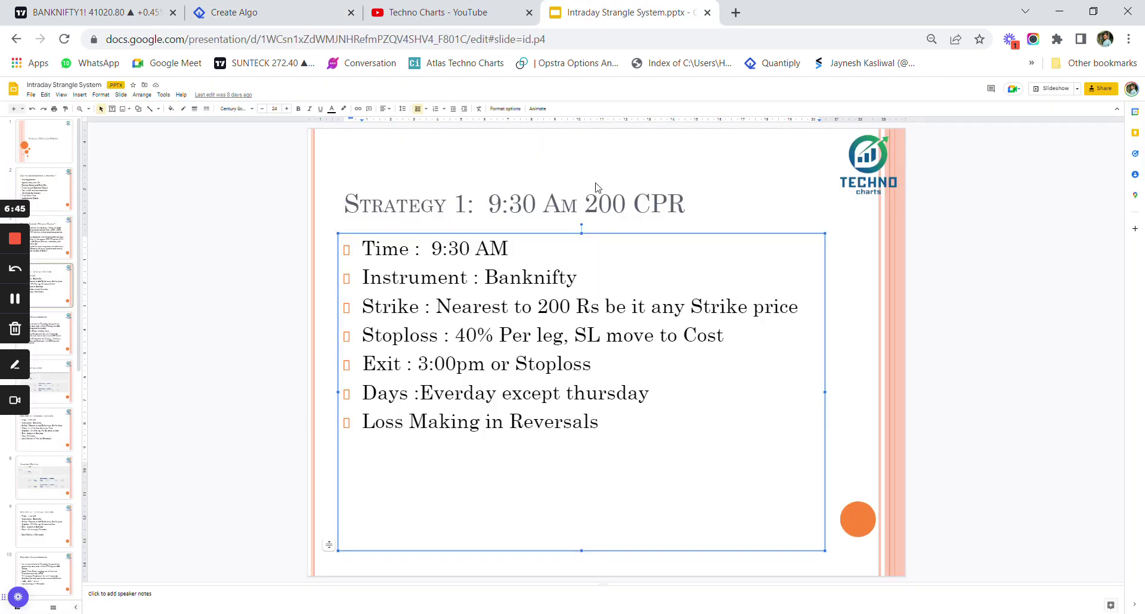
pyautogui.click(259, 11)
pyautogui.click(391, 373)
pyautogui.scroll(4, 382, 418)
pyautogui.click(380, 398)
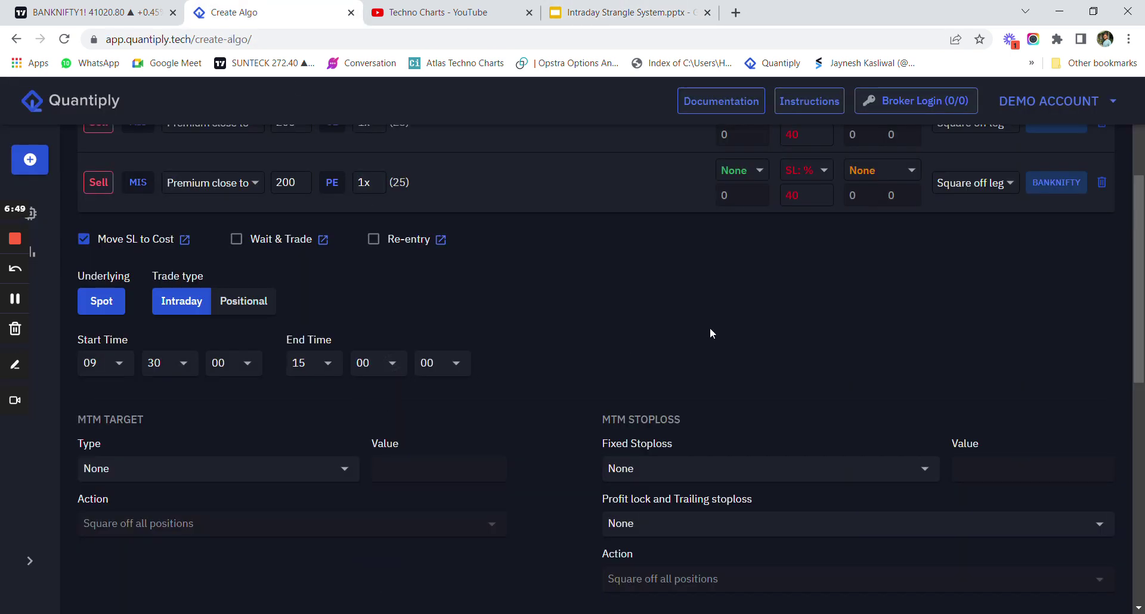
pyautogui.scroll(-3, 231, 463)
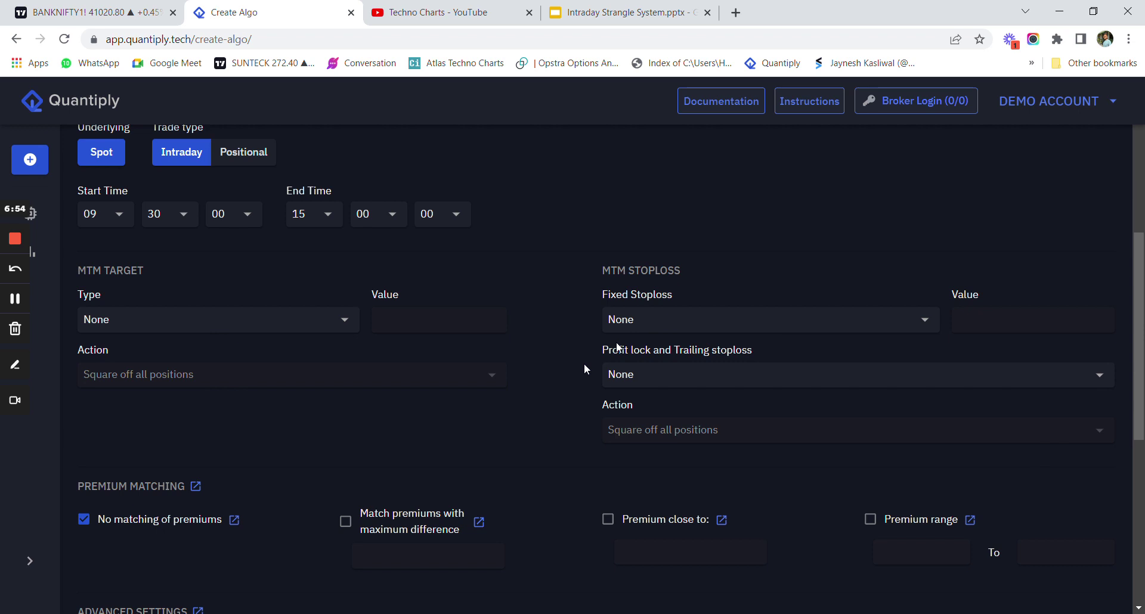
# - Scroll past MTM Target/Stoploss and Premium Matching down to Advanced Settings
pyautogui.scroll(-4, 585, 365)
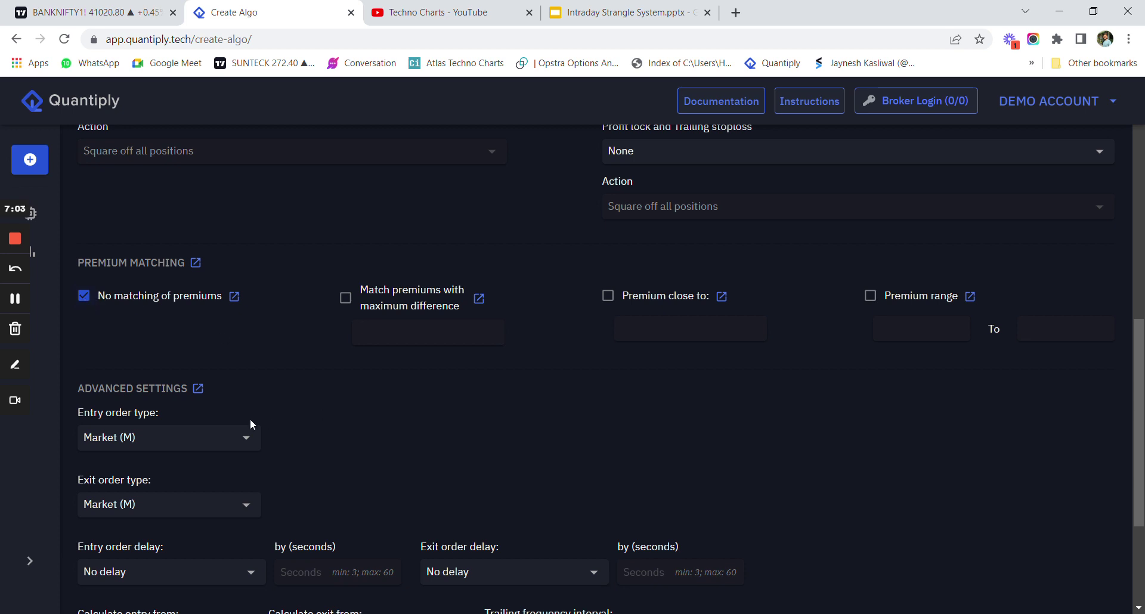
pyautogui.scroll(-1, 251, 421)
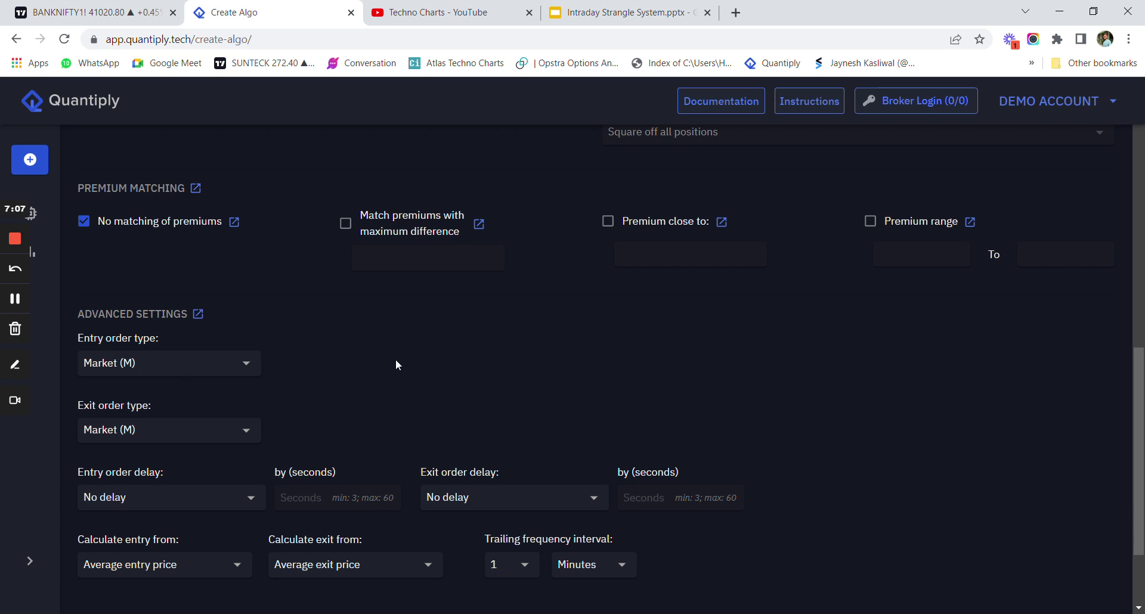
pyautogui.scroll(-2, 396, 362)
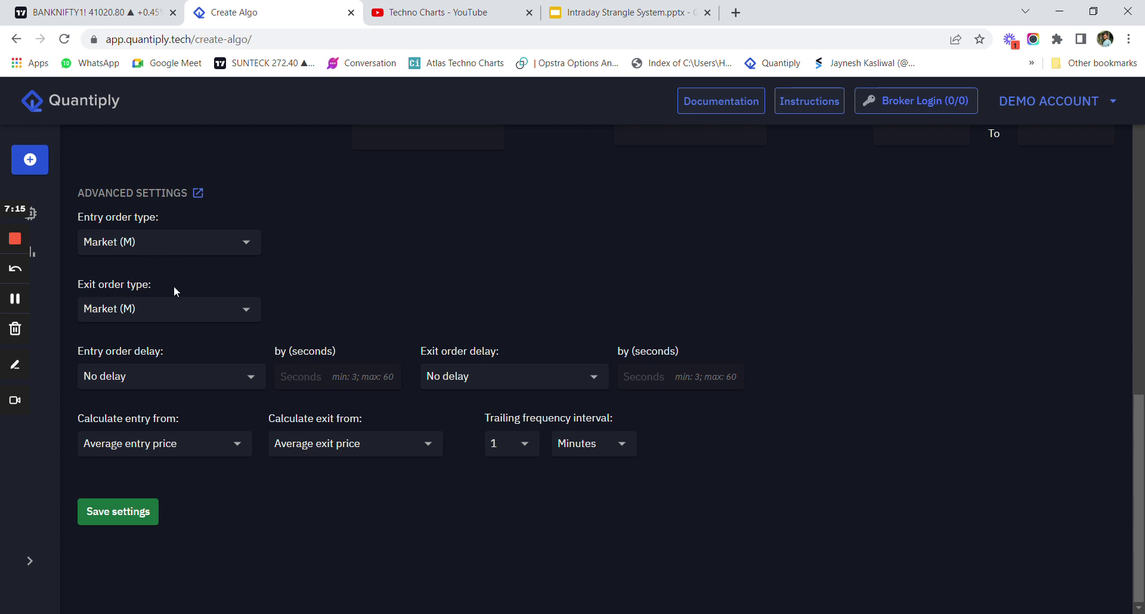
# - Set the exit order type to Limit (L) / Stoploss Limit (SL-L) with a 5-point buffer
pyautogui.click(162, 308)
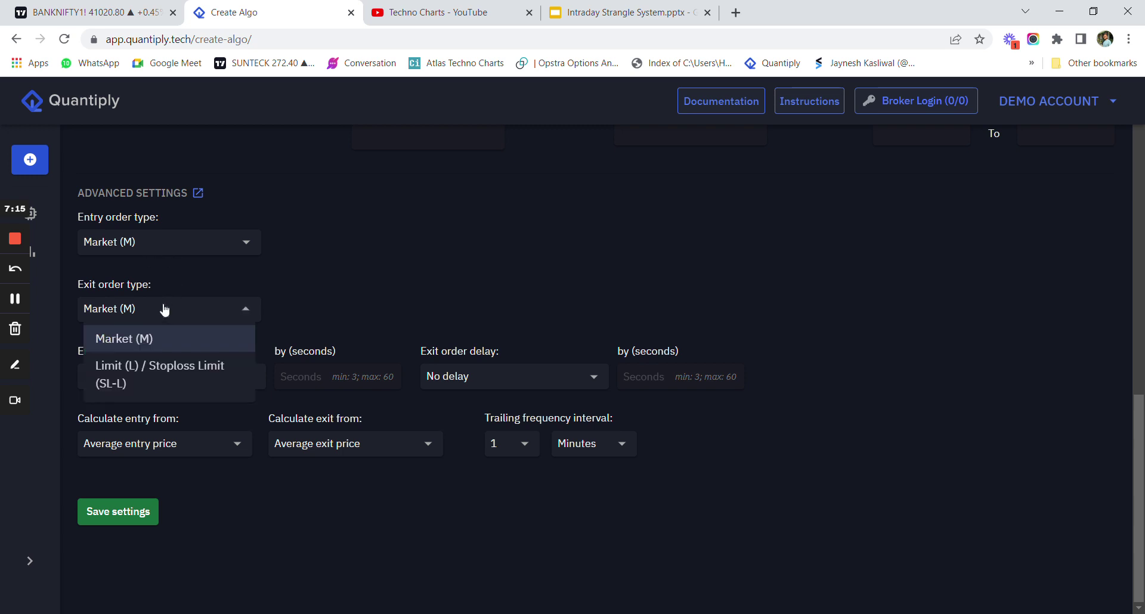
pyautogui.click(158, 367)
pyautogui.click(335, 327)
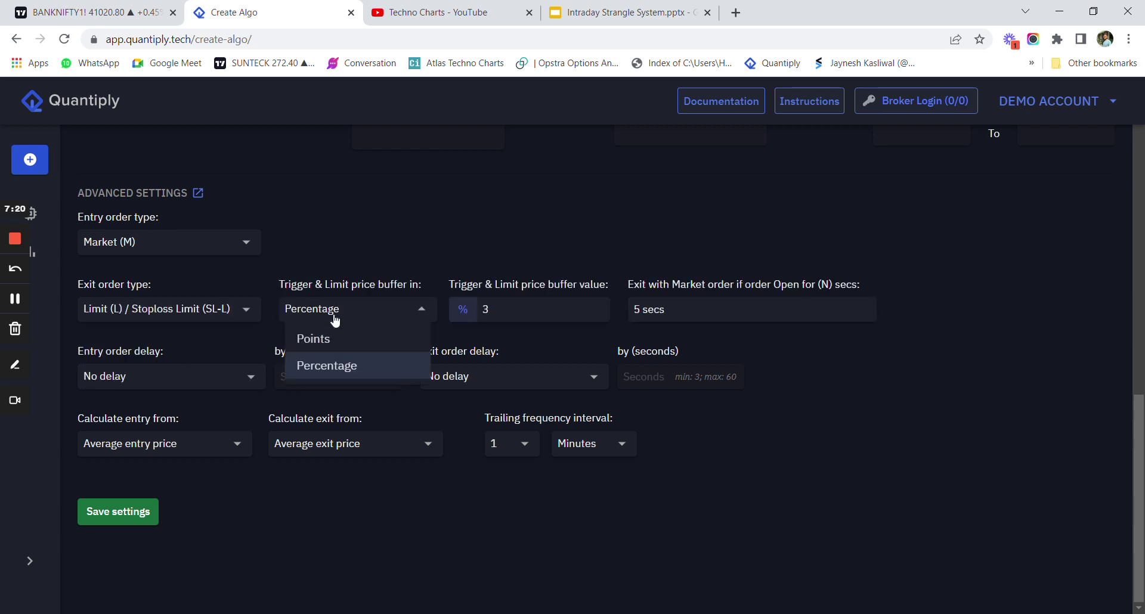
pyautogui.click(325, 335)
pyautogui.doubleClick(478, 310)
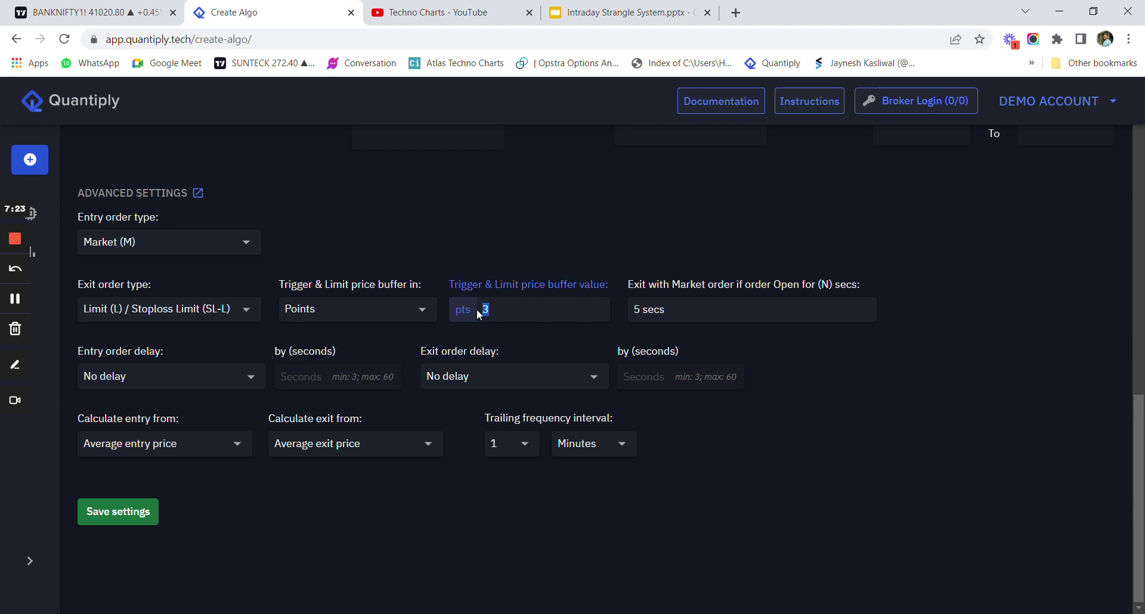
pyautogui.write('5')
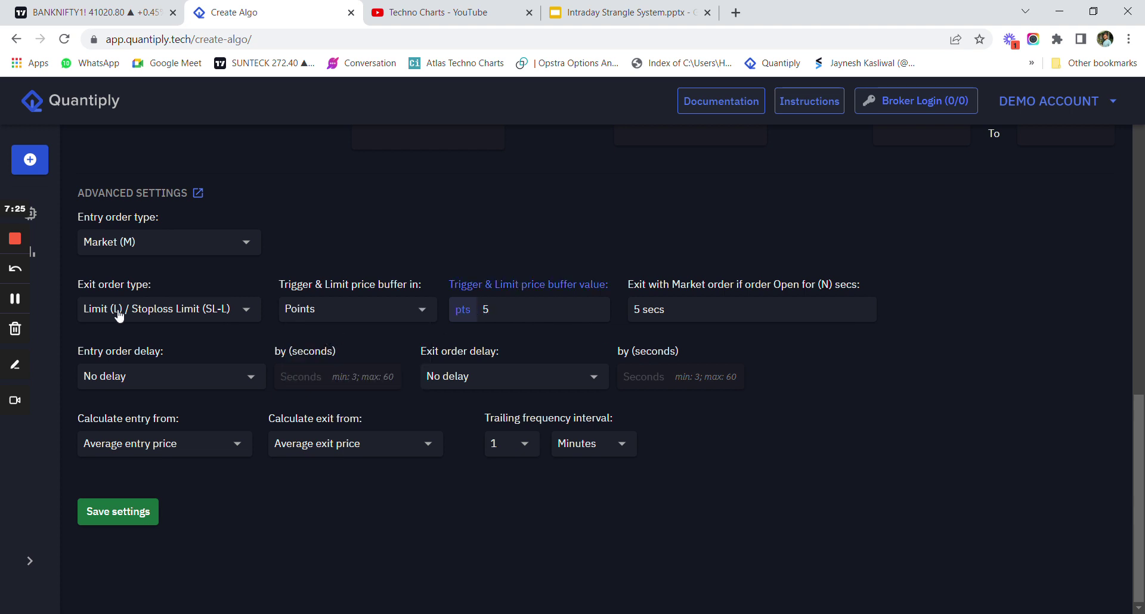
pyautogui.click(481, 321)
pyautogui.click(534, 346)
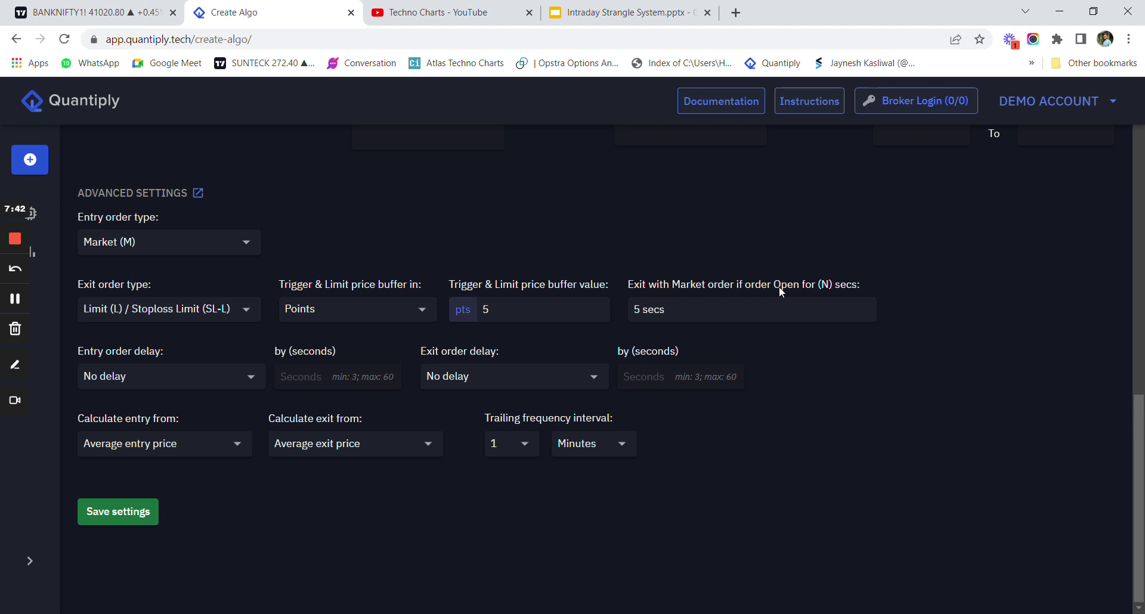
pyautogui.click(870, 362)
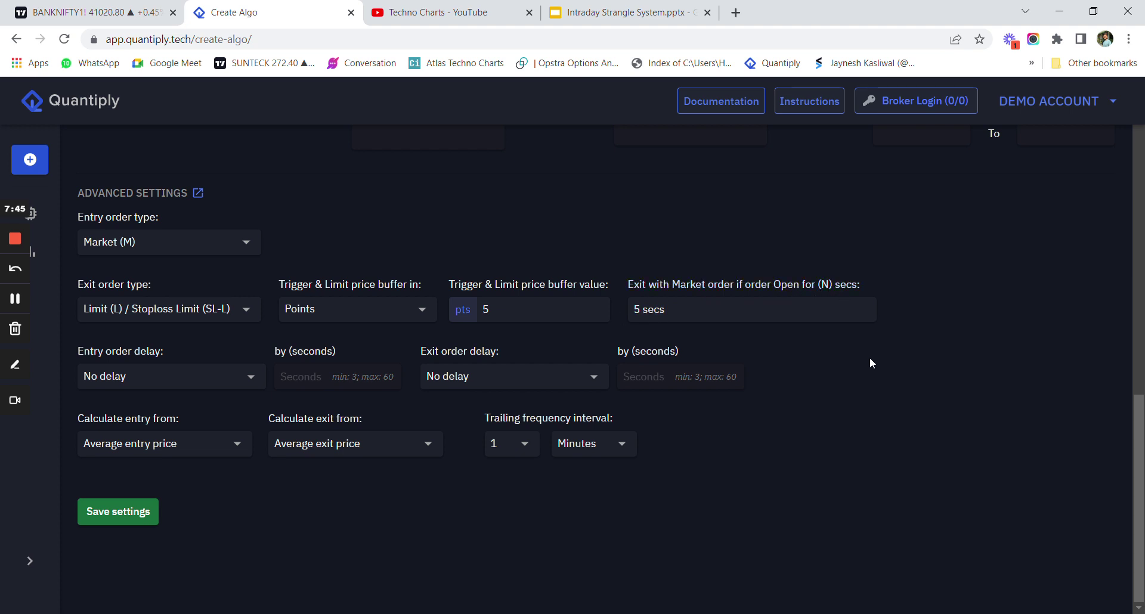
pyautogui.doubleClick(487, 310)
pyautogui.click(838, 363)
pyautogui.doubleClick(643, 309)
pyautogui.click(870, 371)
pyautogui.doubleClick(643, 309)
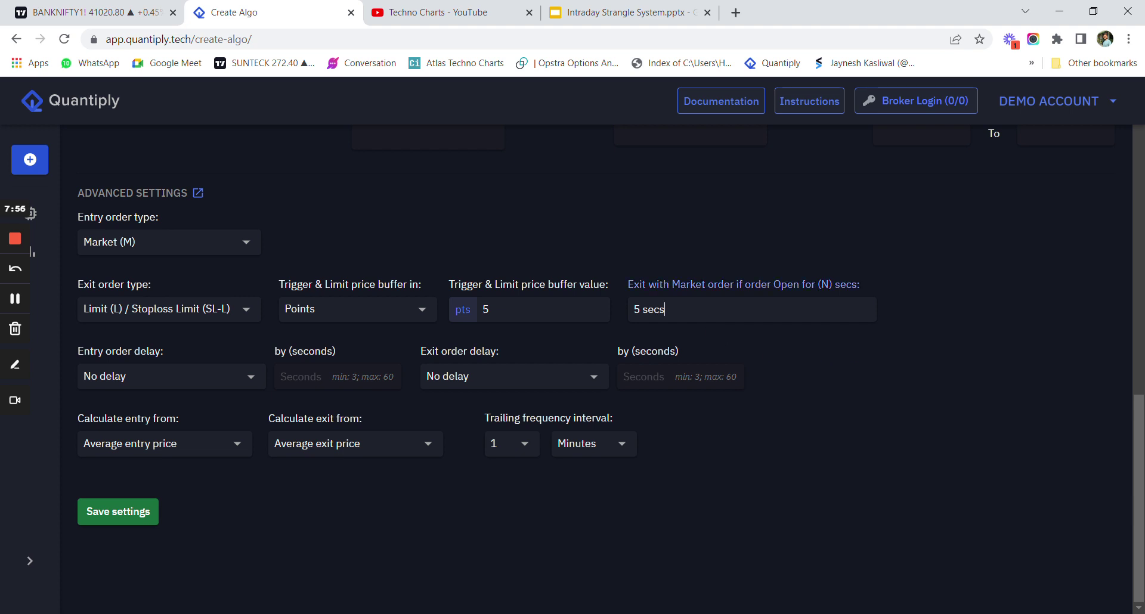
pyautogui.click(868, 370)
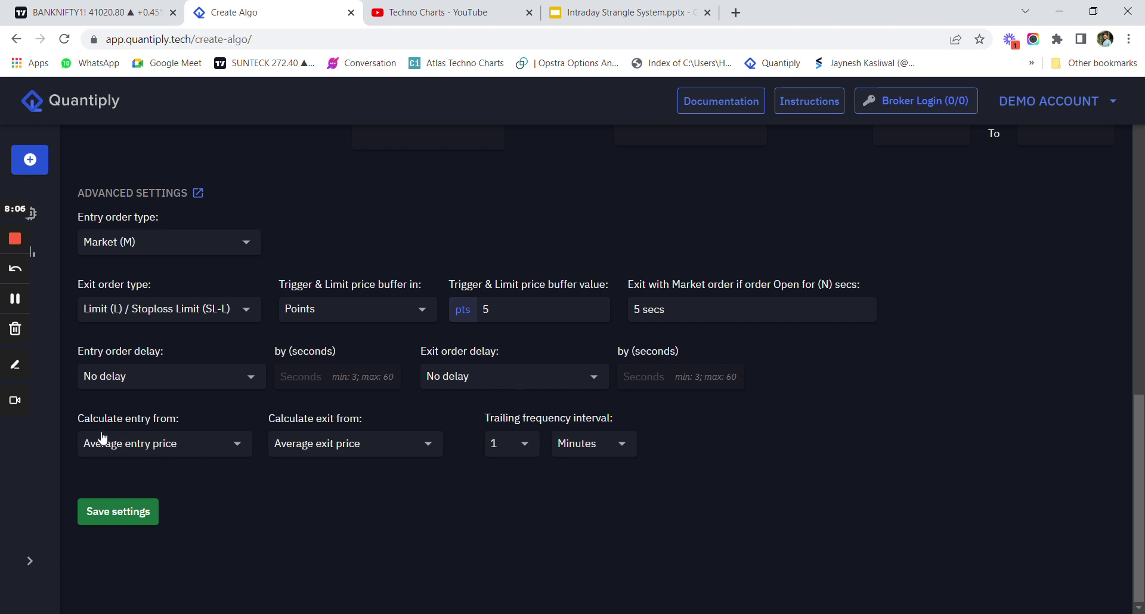
pyautogui.click(179, 444)
pyautogui.click(182, 472)
pyautogui.click(187, 455)
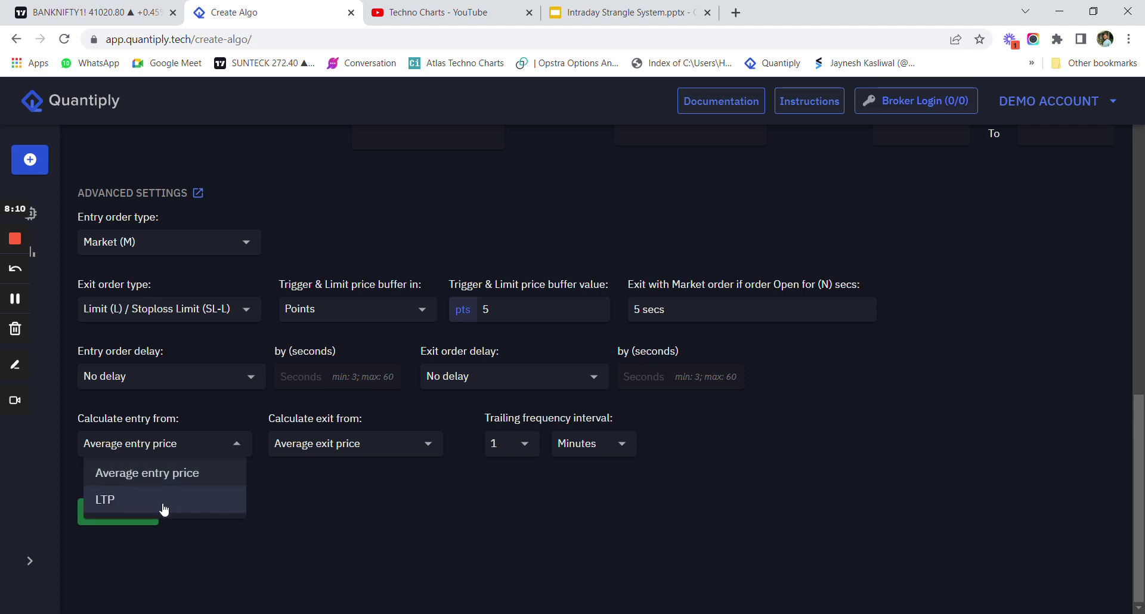
pyautogui.click(314, 477)
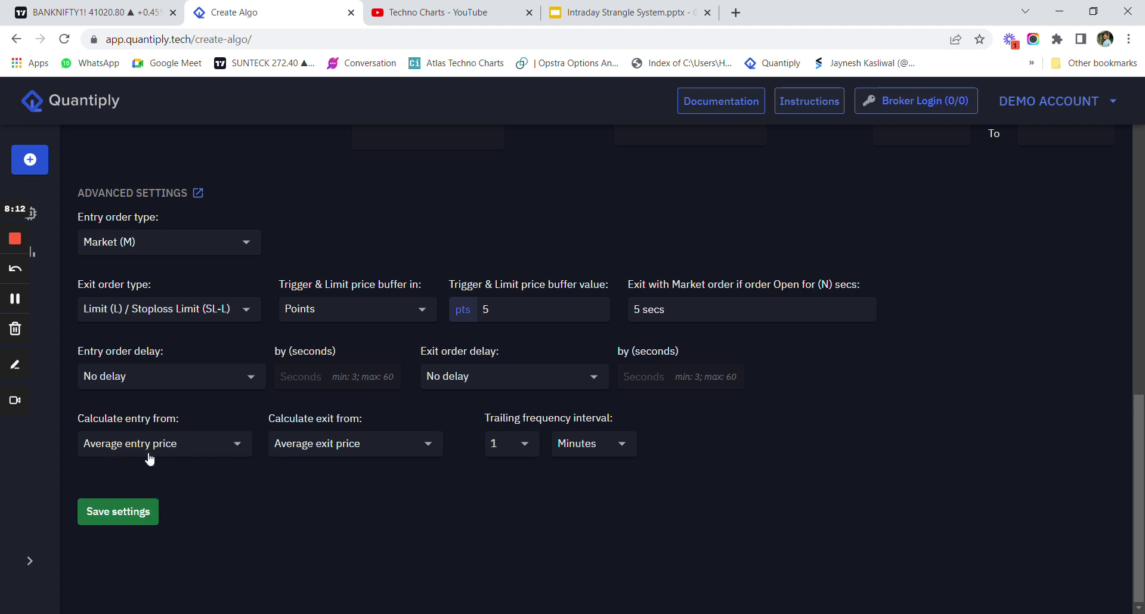